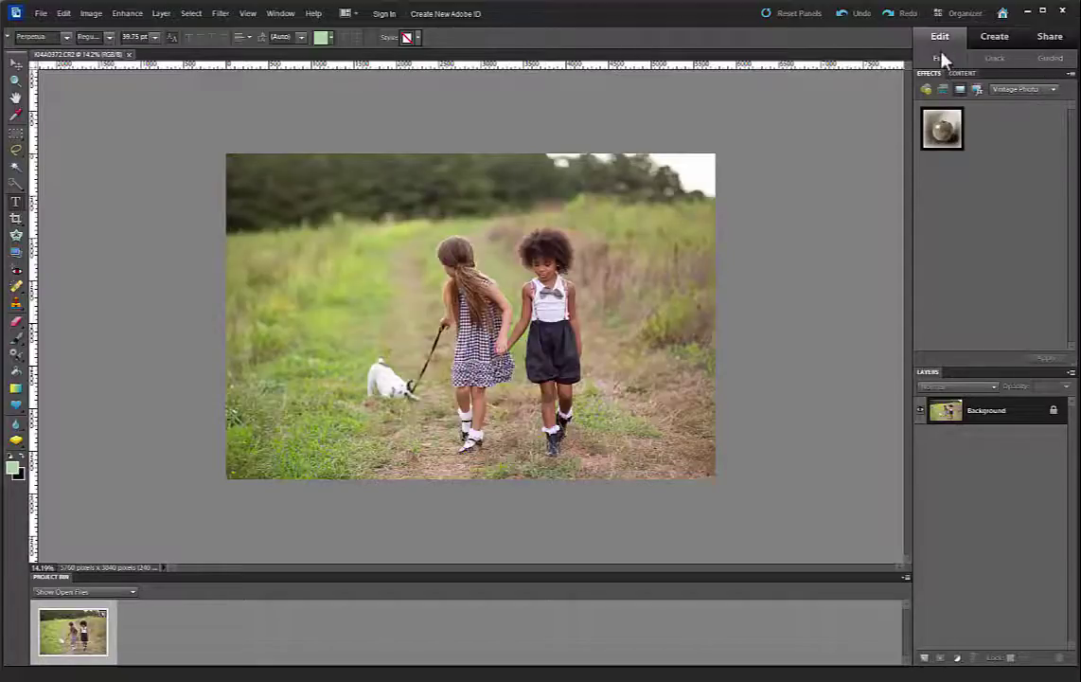
Step: Switch to Quick Fix and back to Full Edit, keeping Vintage Photo as the effect category
{"action": "left_click", "coordinate": [997, 60]}
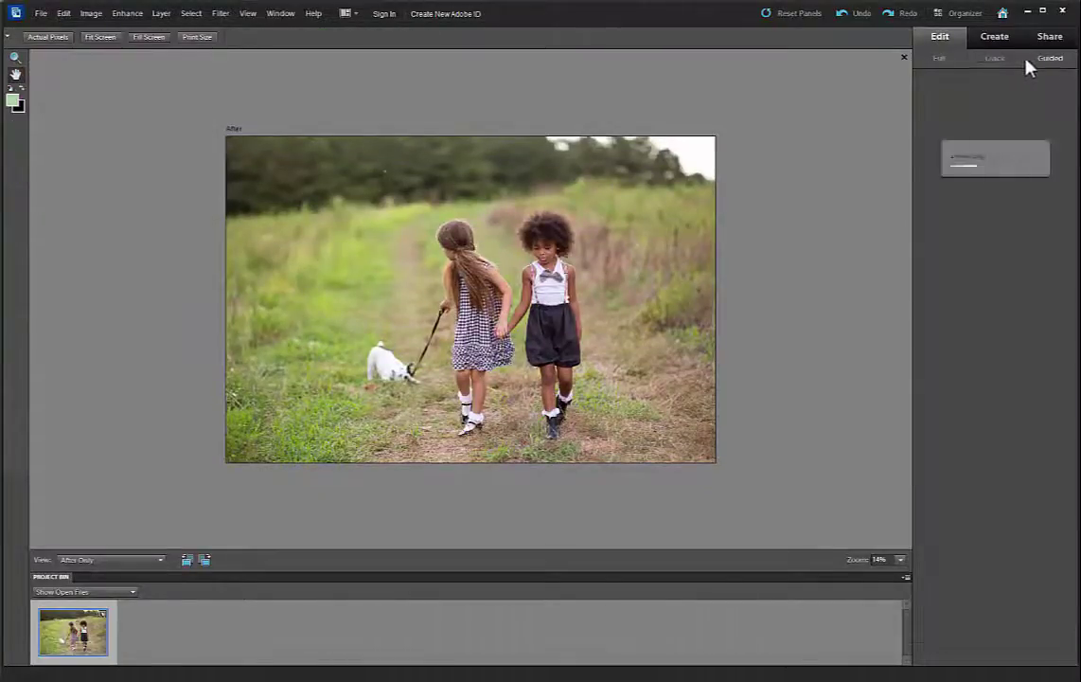
{"action": "left_click", "coordinate": [939, 60]}
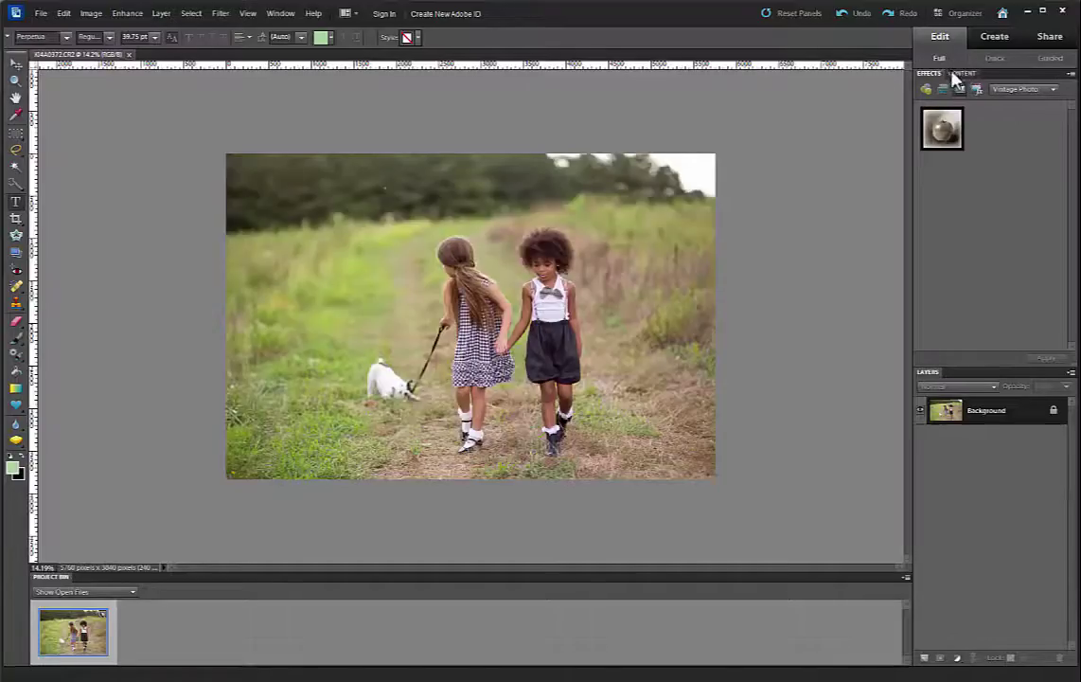
{"action": "left_click", "coordinate": [1023, 92]}
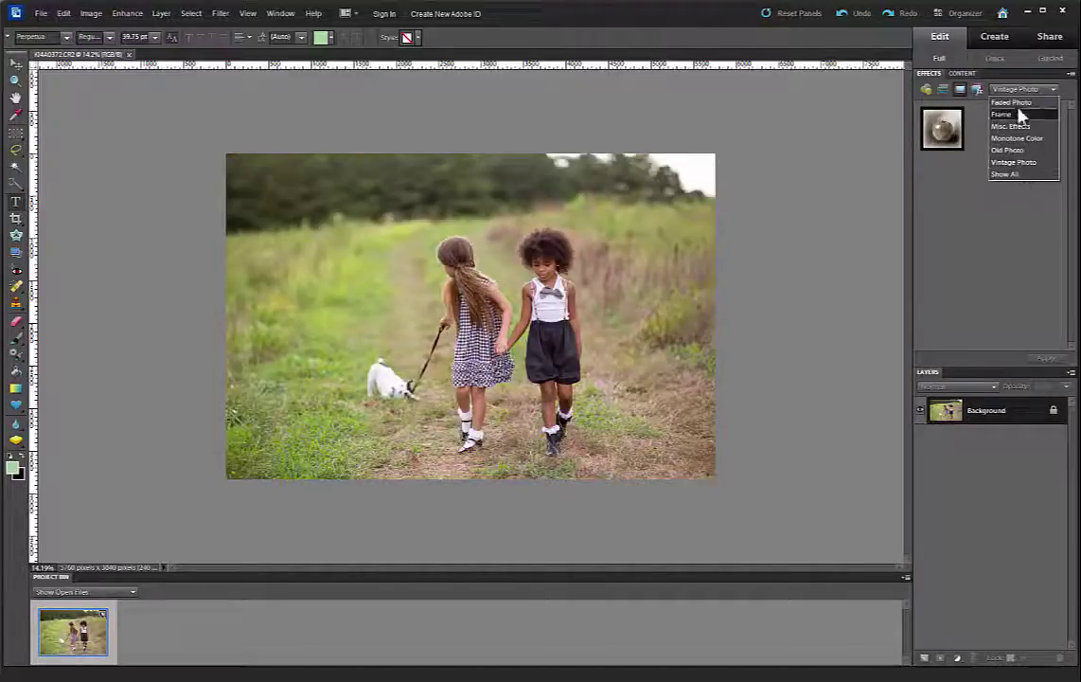
{"action": "left_click", "coordinate": [972, 233]}
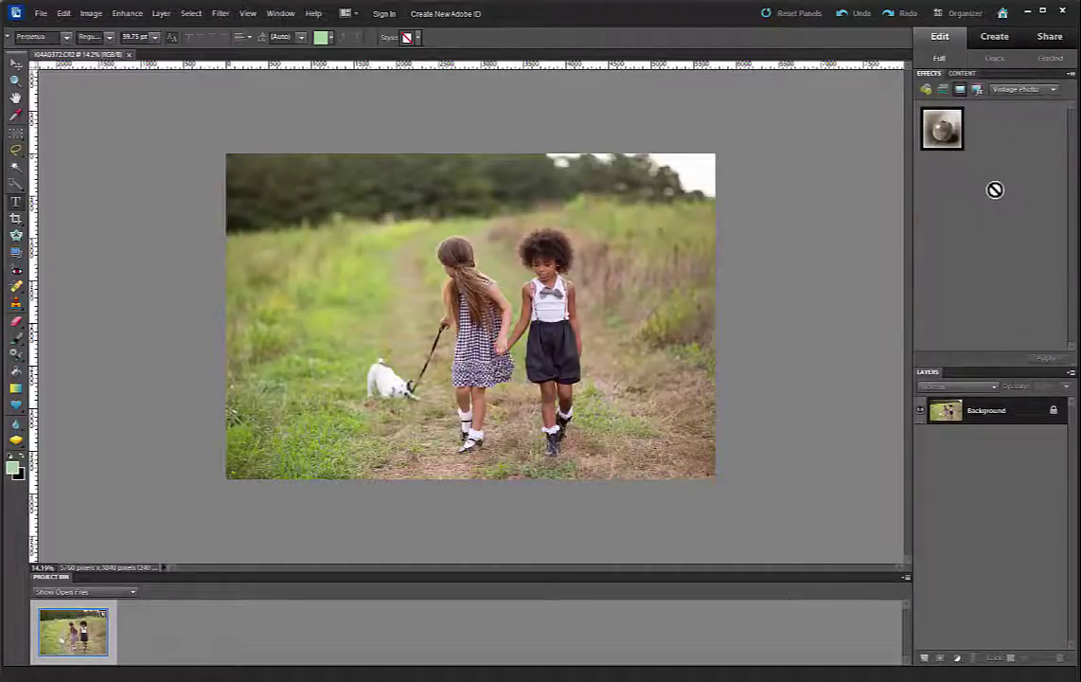
{"action": "left_click", "coordinate": [1019, 91]}
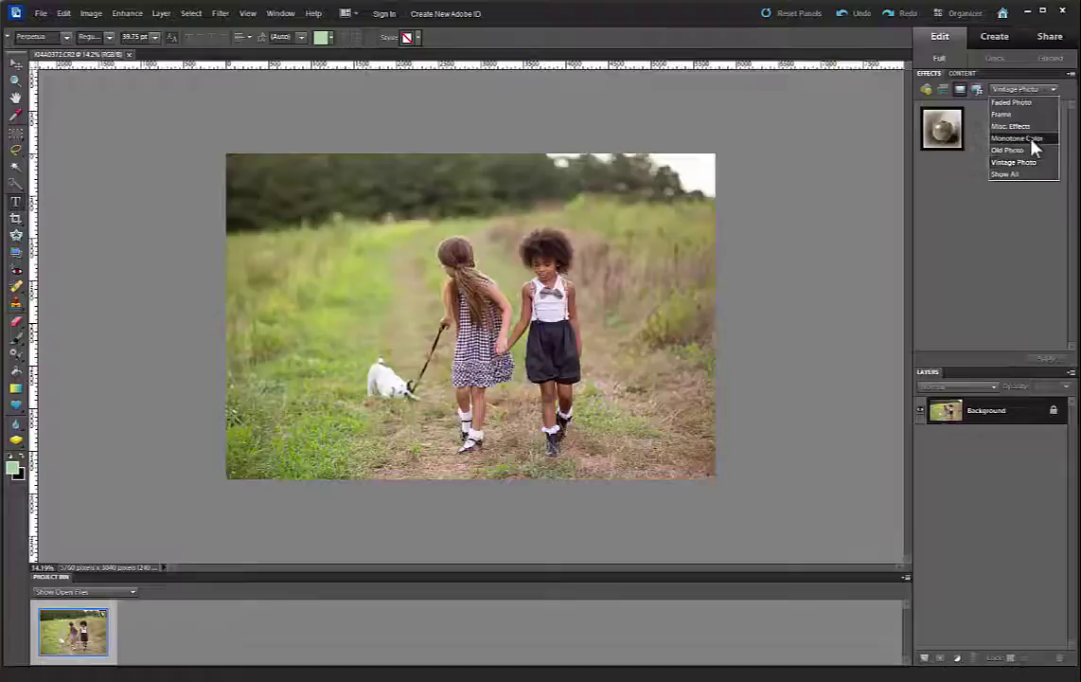
{"action": "left_click", "coordinate": [951, 222]}
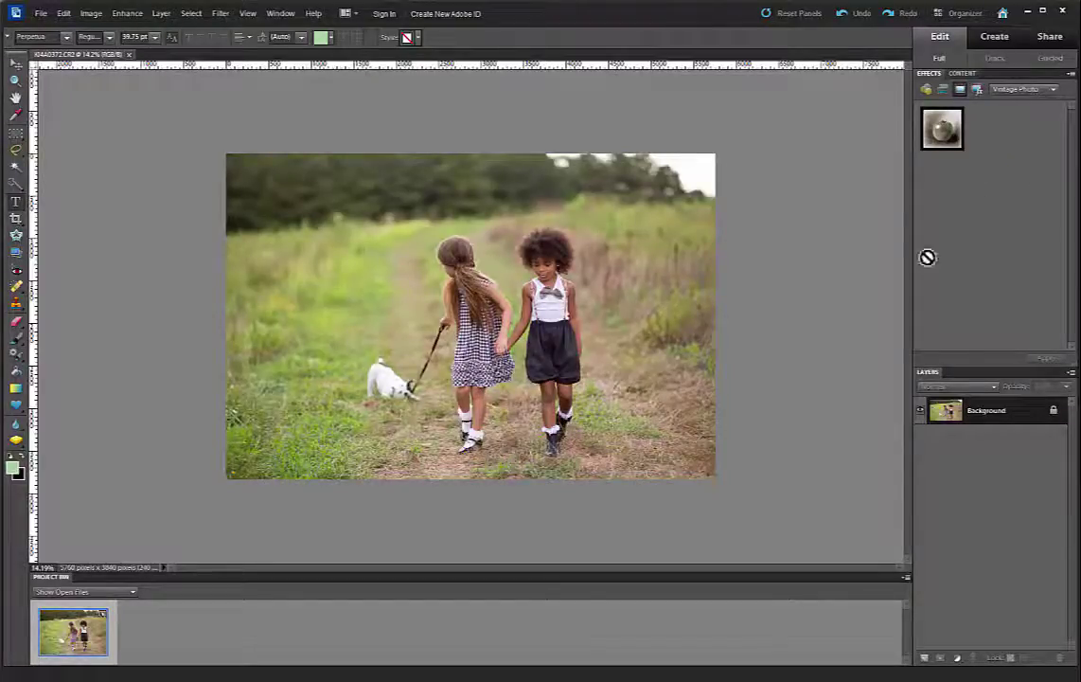
Step: Open Explorer on the Desktop, move it lower, and scroll to the Luxe Velvet Matte folder
{"action": "key", "text": "alt+Tab"}
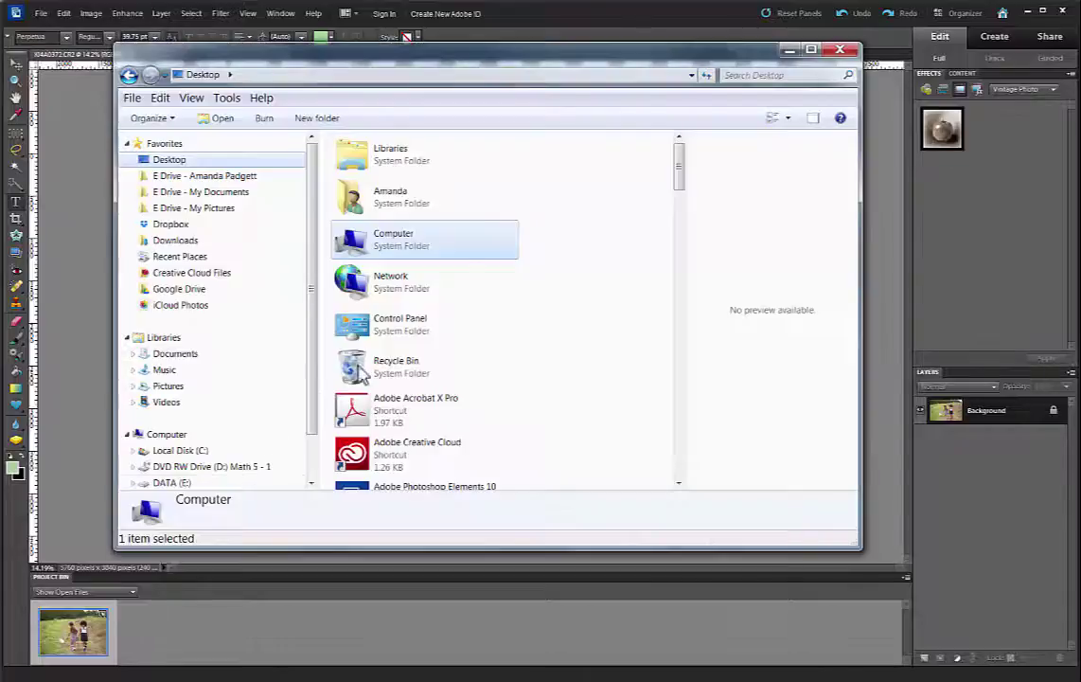
{"action": "left_click_drag", "start_coordinate": [480, 65], "coordinate": [476, 101]}
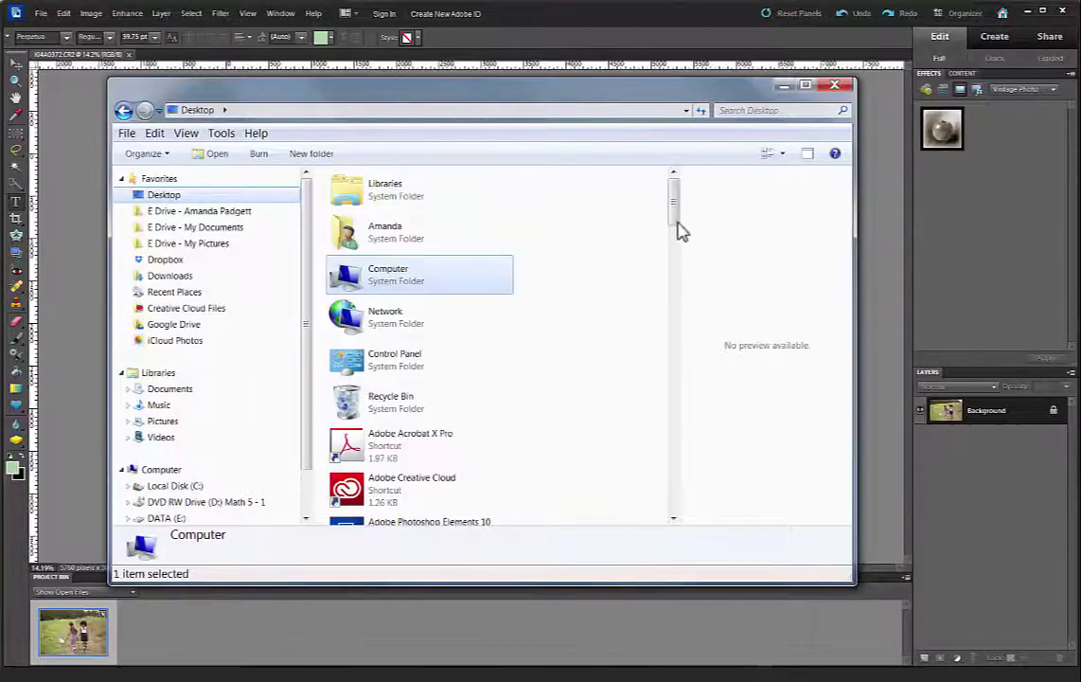
{"action": "scroll", "coordinate": [678, 232], "scroll_direction": "down", "scroll_amount": 3}
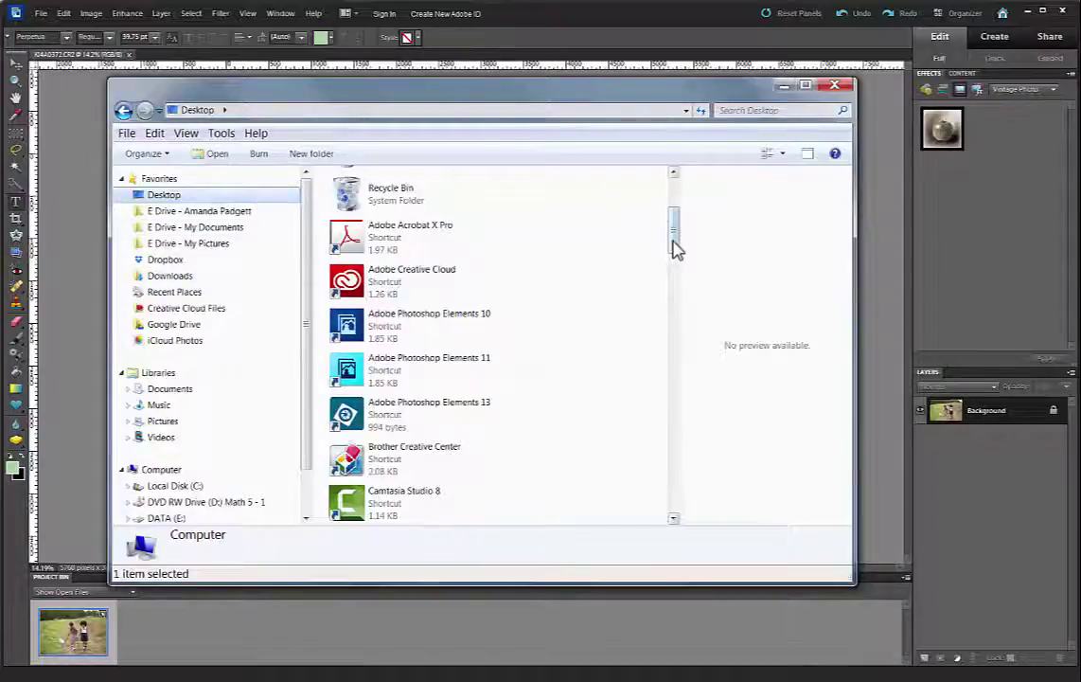
{"action": "left_click_drag", "start_coordinate": [676, 250], "coordinate": [678, 360]}
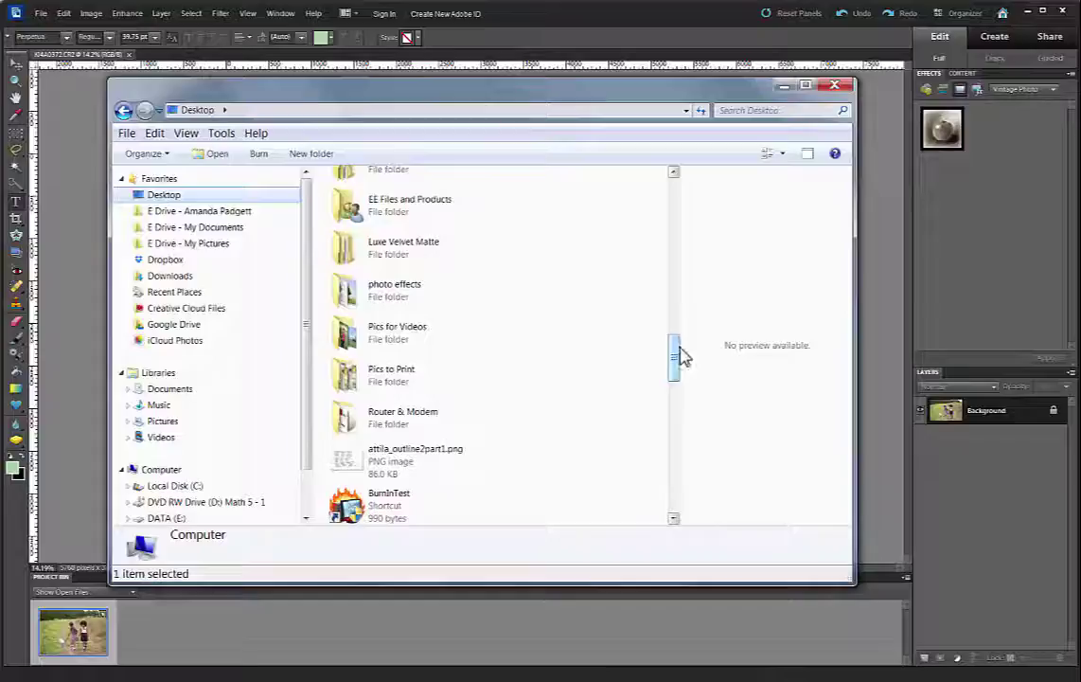
{"action": "scroll", "coordinate": [678, 359], "scroll_direction": "up", "scroll_amount": 1}
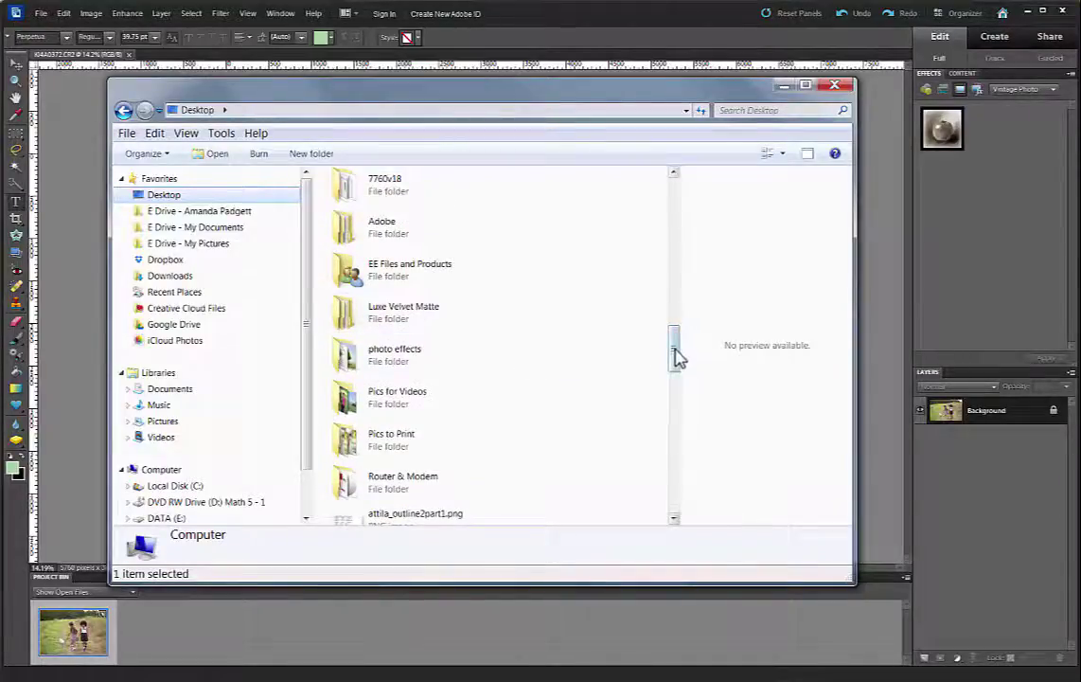
{"action": "left_click_drag", "start_coordinate": [676, 358], "coordinate": [686, 429]}
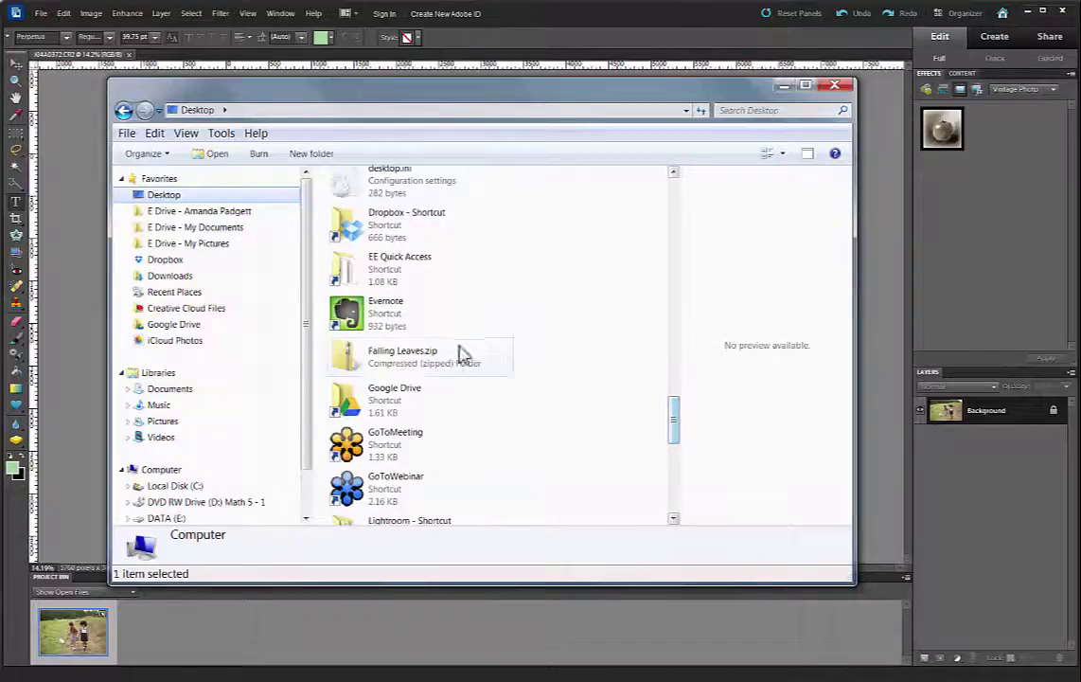
{"action": "right_click", "coordinate": [392, 366]}
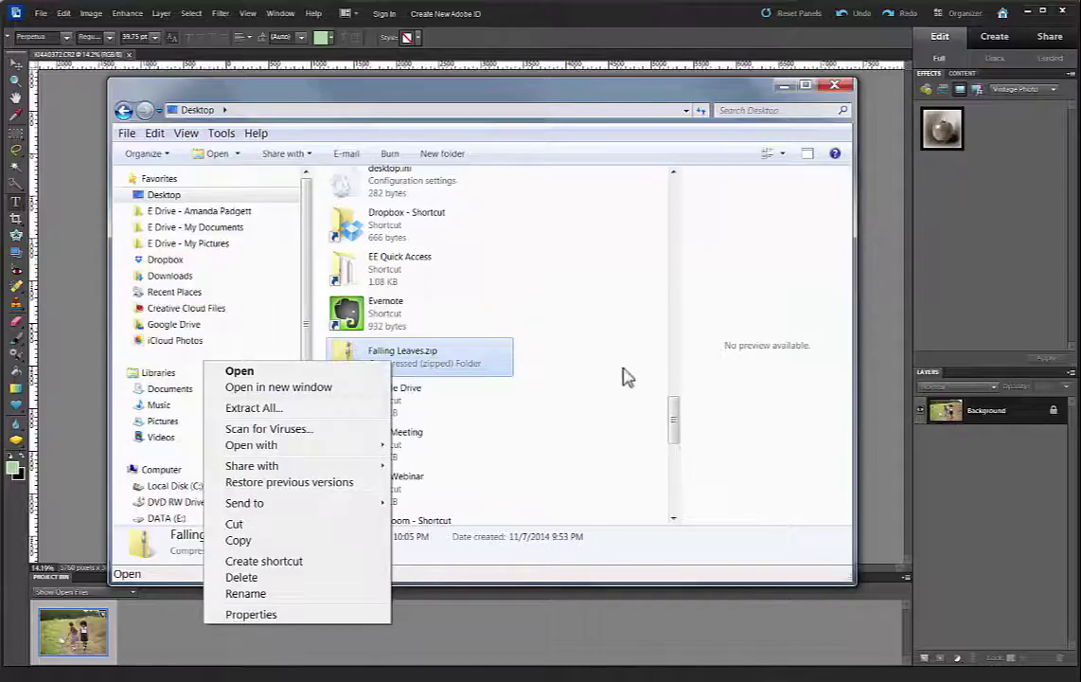
{"action": "left_click", "coordinate": [676, 409]}
{"action": "left_click_drag", "start_coordinate": [678, 411], "coordinate": [685, 339]}
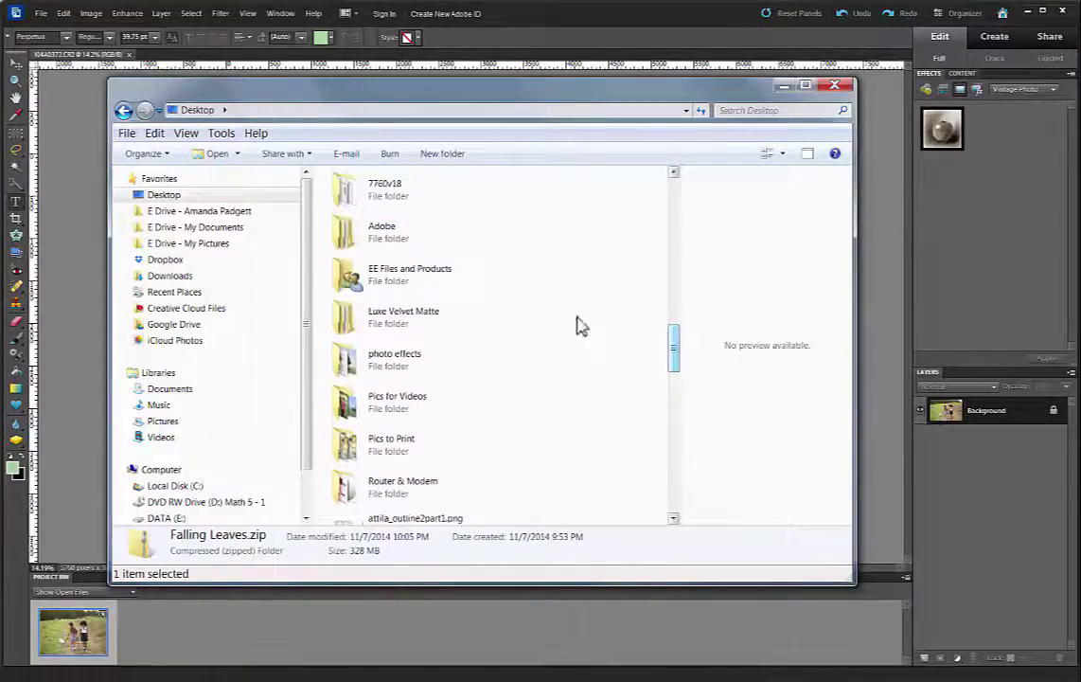
Step: Open Luxe Velvet Matte > PSE 6 - 10 Actions and copy all 82 action files
{"action": "double_click", "coordinate": [397, 309]}
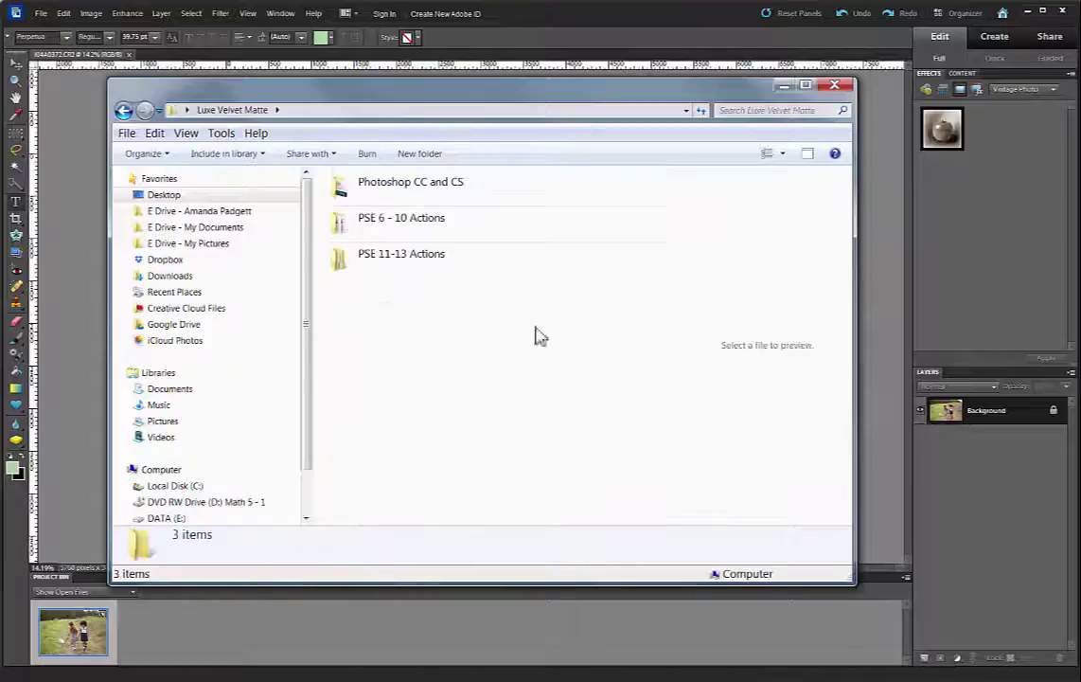
{"action": "double_click", "coordinate": [384, 227]}
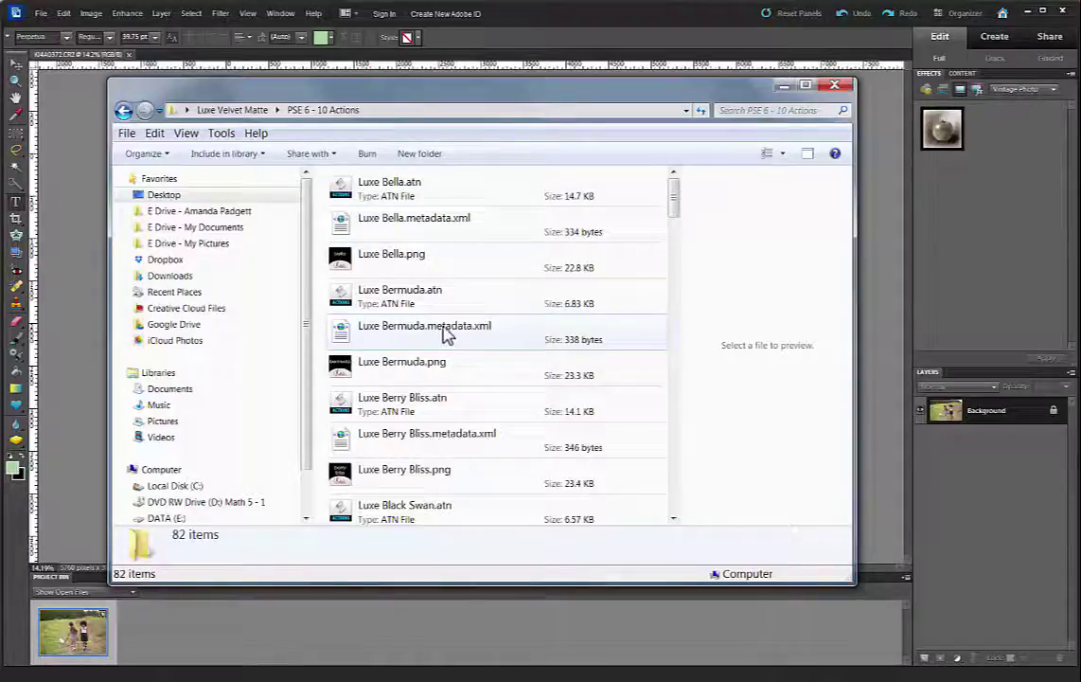
{"action": "left_click", "coordinate": [155, 135]}
{"action": "left_click", "coordinate": [47, 296]}
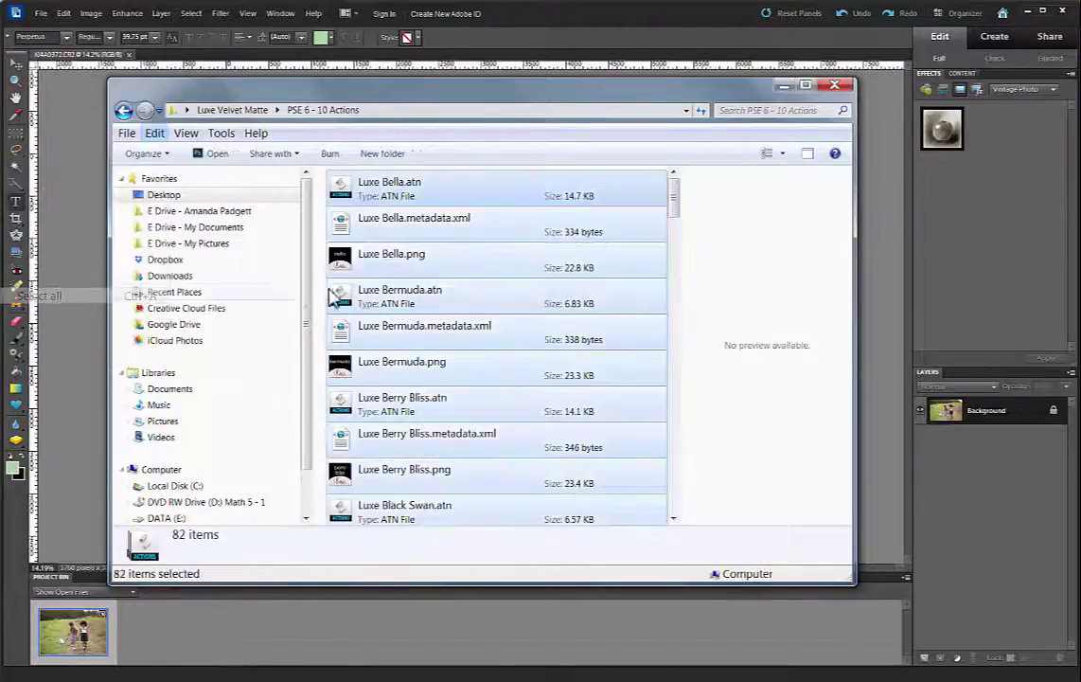
{"action": "left_click", "coordinate": [156, 136]}
{"action": "left_click", "coordinate": [118, 205]}
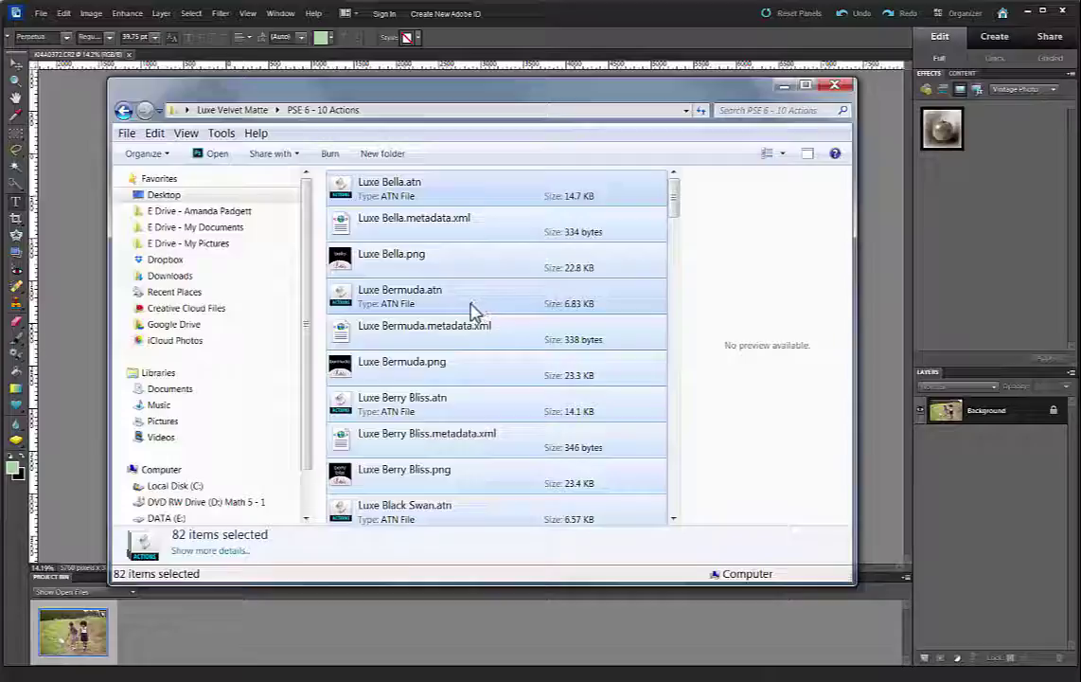
Step: Bring up Explorer's Tools menu for the file display options
{"action": "left_click_drag", "start_coordinate": [464, 312], "coordinate": [306, 349]}
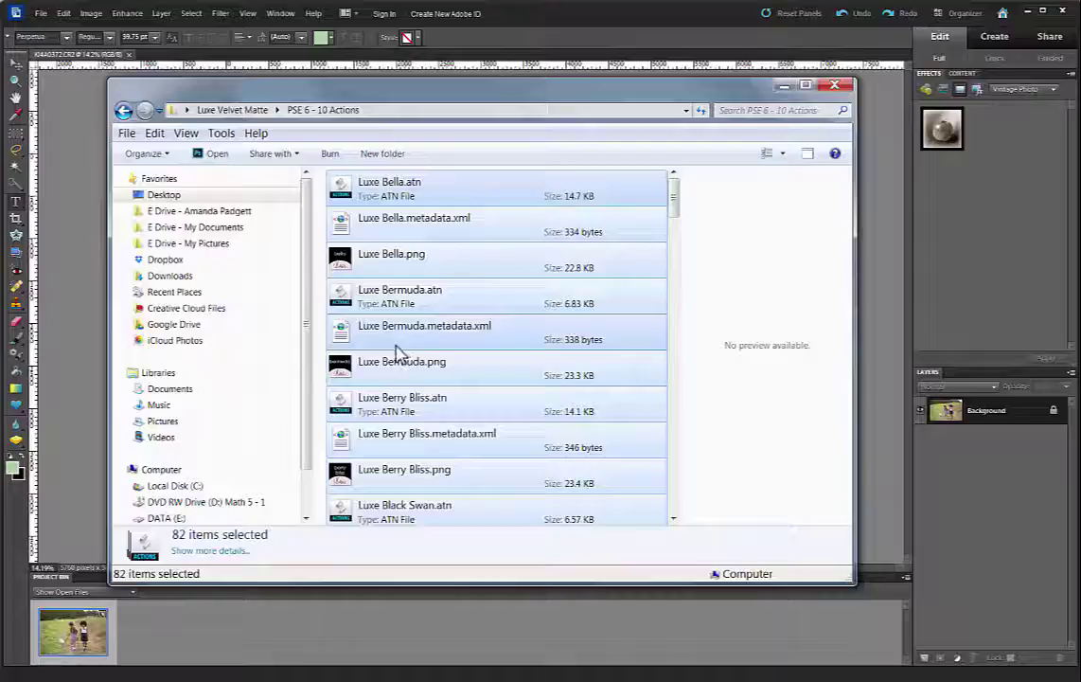
{"action": "left_click", "coordinate": [187, 135]}
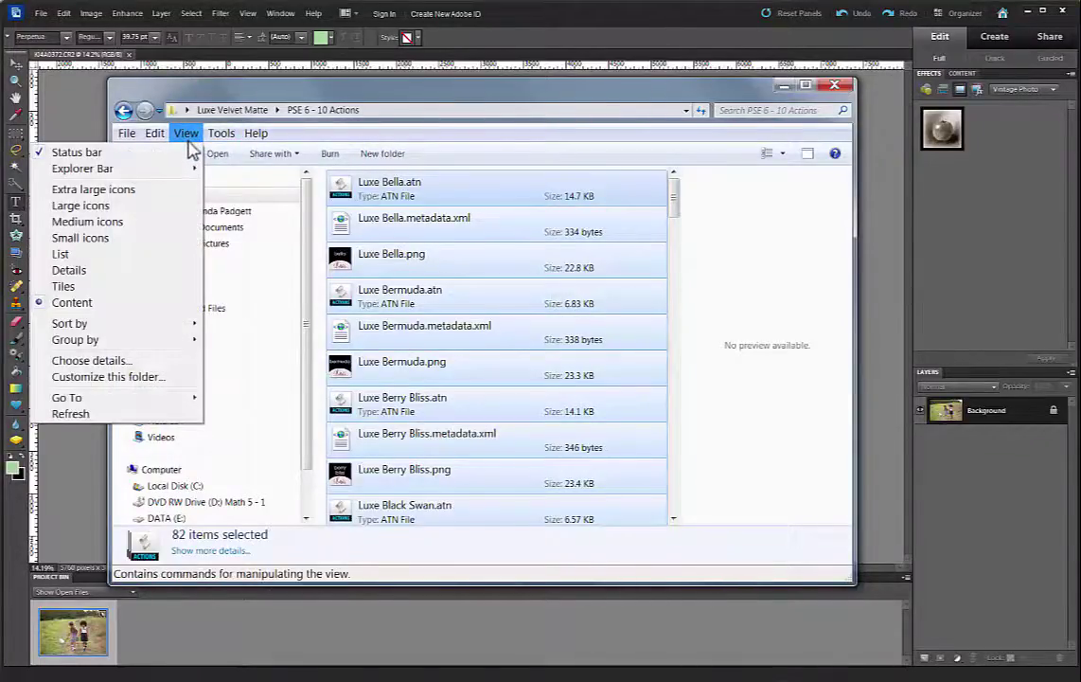
{"action": "mouse_move", "coordinate": [221, 138]}
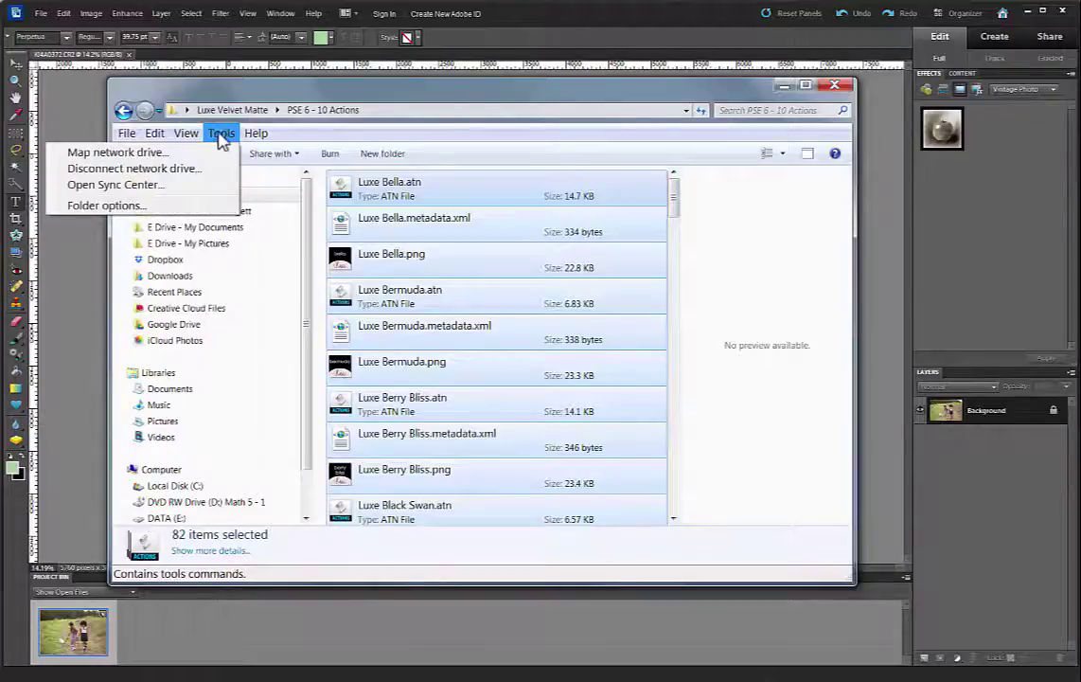
Step: Turn on Show hidden files, folders, and drives in Folder Options' View tab
{"action": "left_click", "coordinate": [180, 204]}
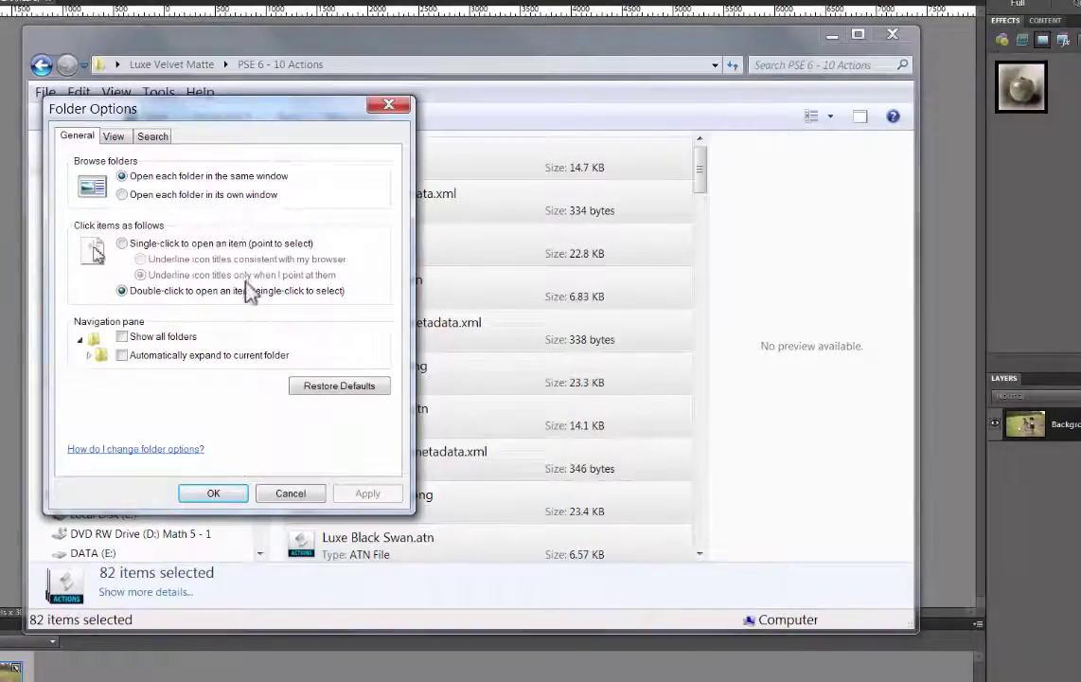
{"action": "left_click", "coordinate": [112, 136]}
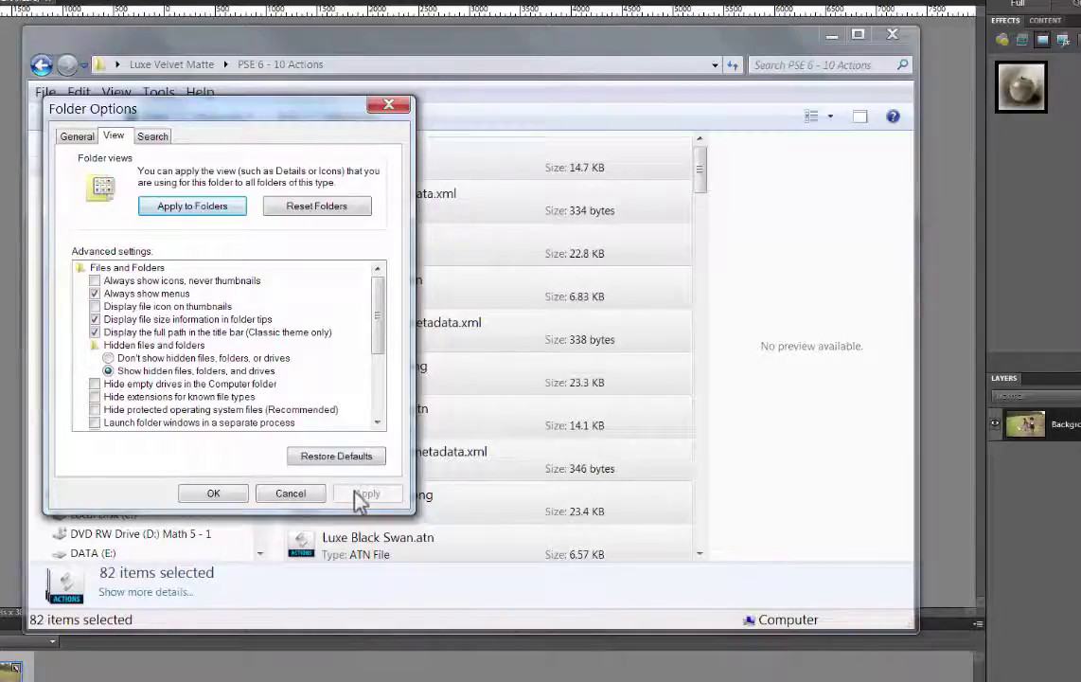
{"action": "left_click", "coordinate": [214, 493]}
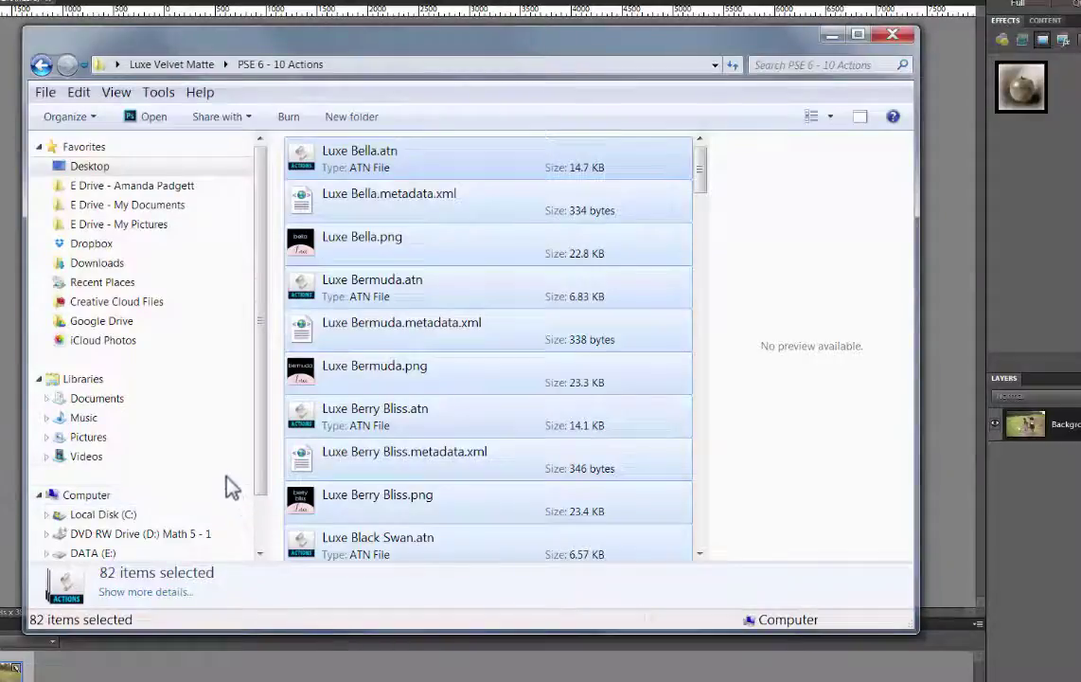
Step: Navigate to C:\ProgramData\Adobe\Photoshop Elements\10.0\Photo Creations
{"action": "left_click_drag", "start_coordinate": [265, 449], "coordinate": [270, 464]}
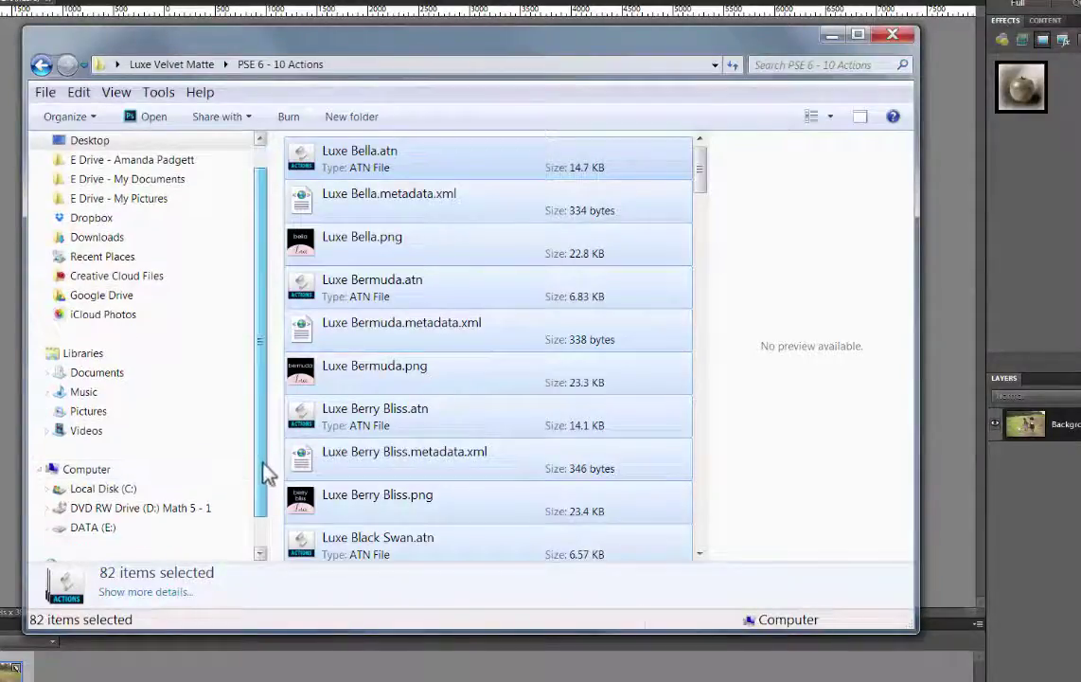
{"action": "left_click", "coordinate": [140, 488]}
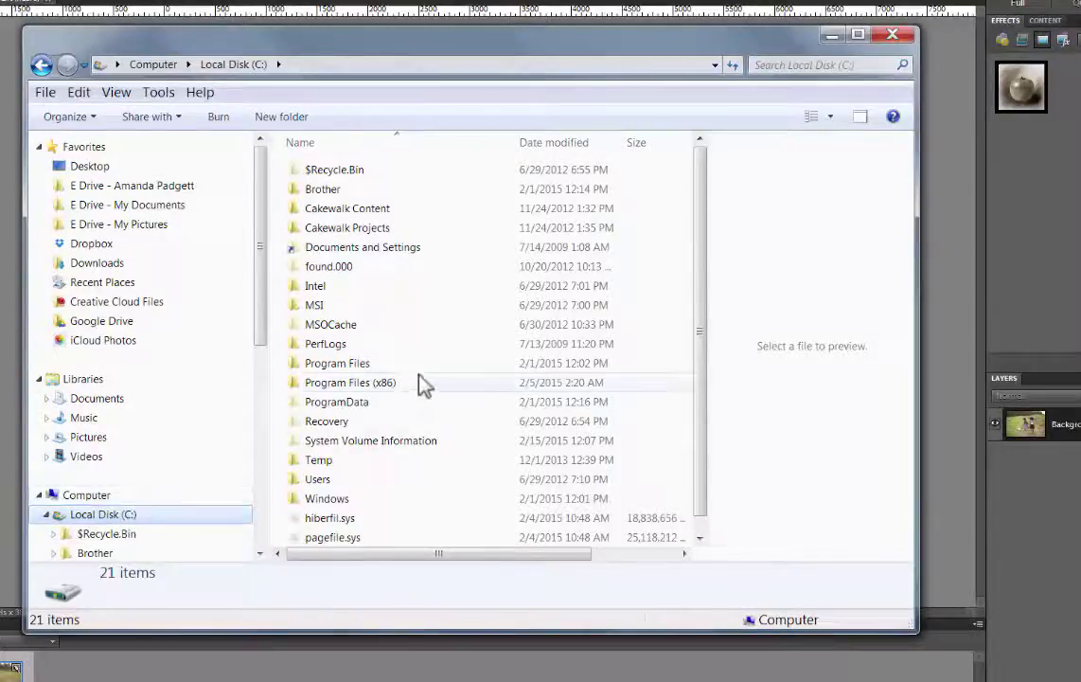
{"action": "double_click", "coordinate": [386, 407]}
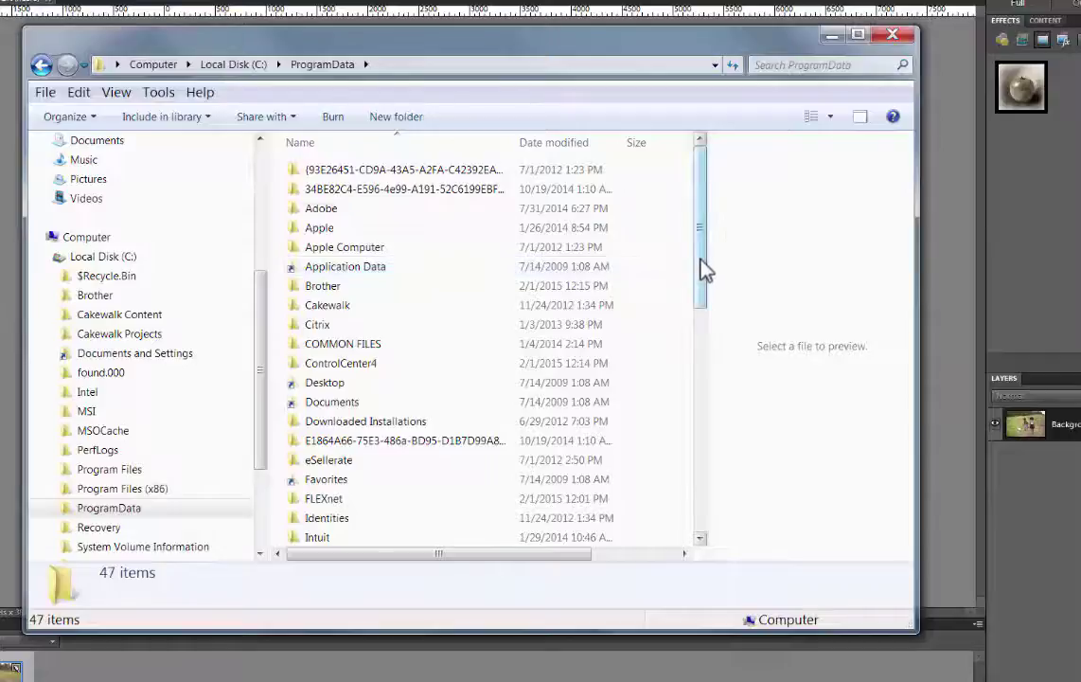
{"action": "left_click_drag", "start_coordinate": [706, 272], "coordinate": [702, 280]}
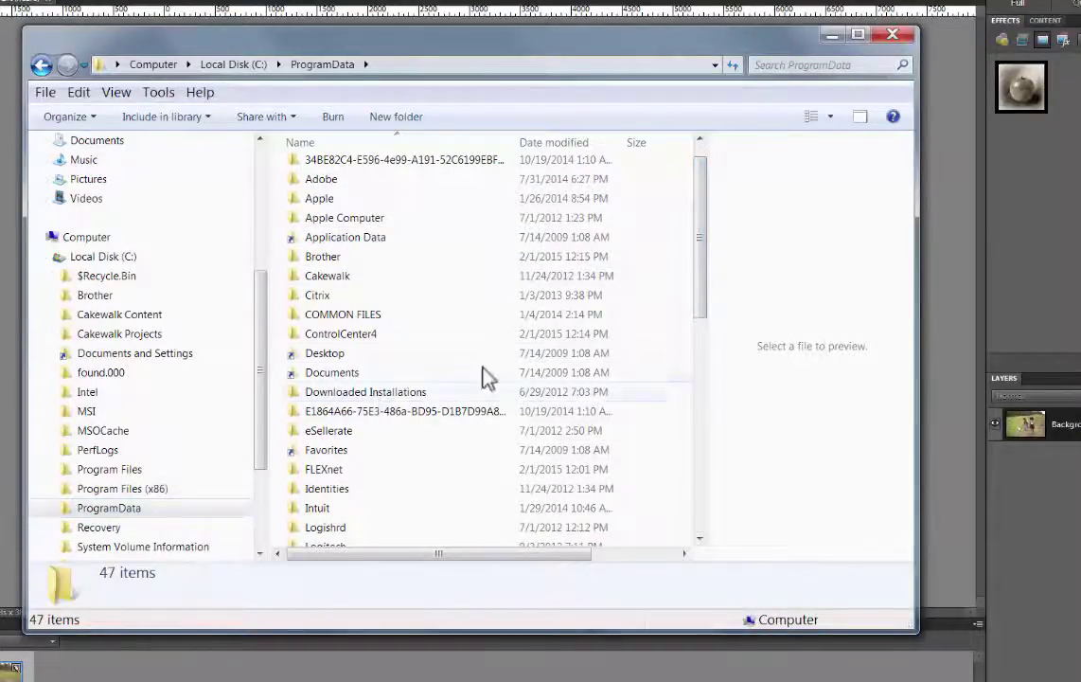
{"action": "double_click", "coordinate": [361, 179]}
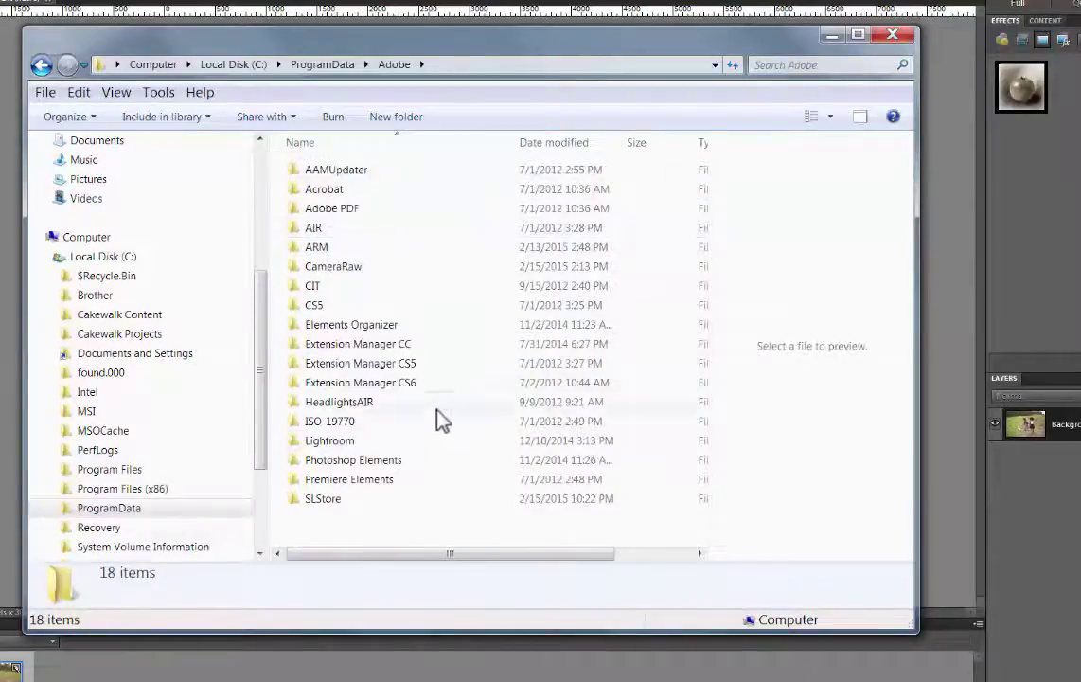
{"action": "double_click", "coordinate": [409, 467]}
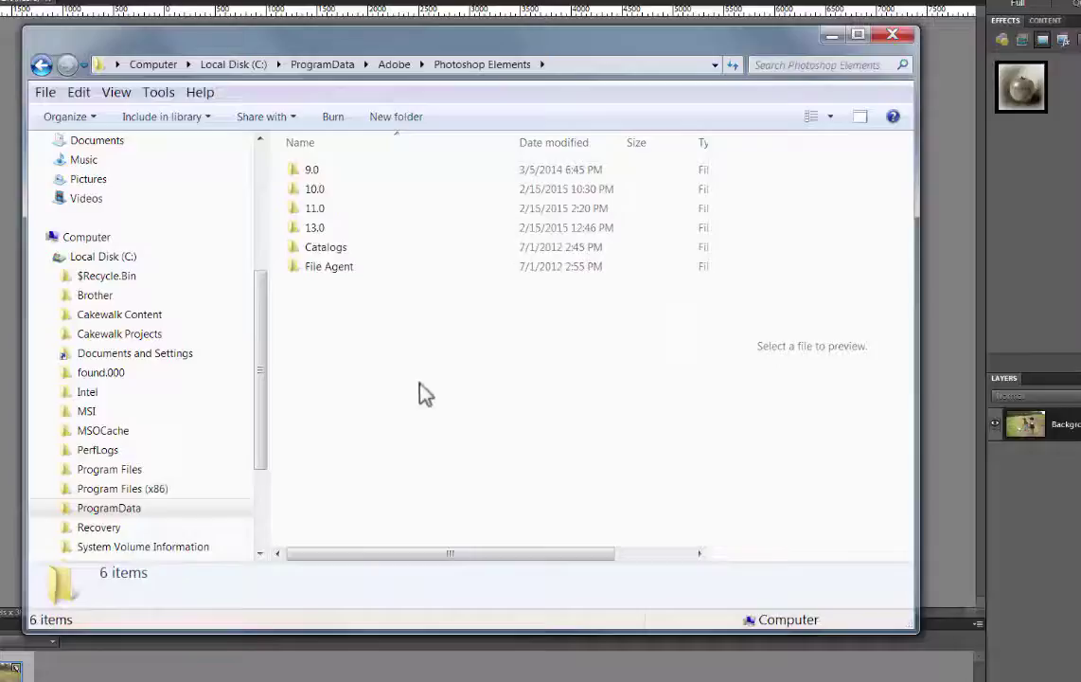
{"action": "double_click", "coordinate": [346, 190]}
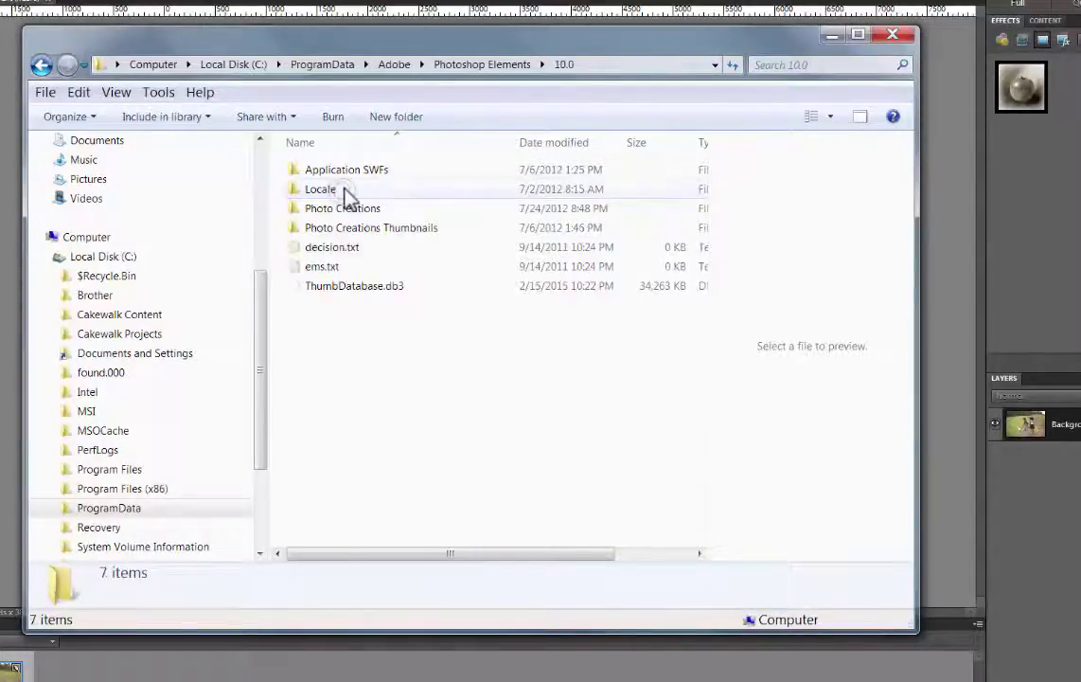
{"action": "double_click", "coordinate": [391, 210]}
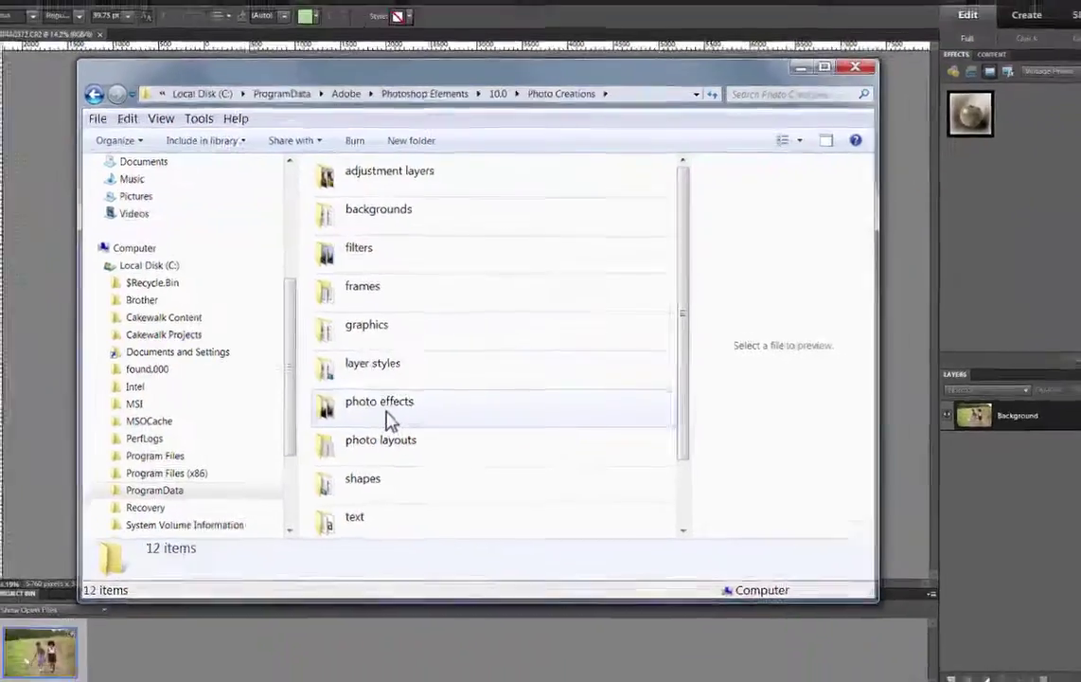
Step: Paste the 82 Luxe action files into photo effects, then quit Photoshop Elements without saving
{"action": "double_click", "coordinate": [370, 423]}
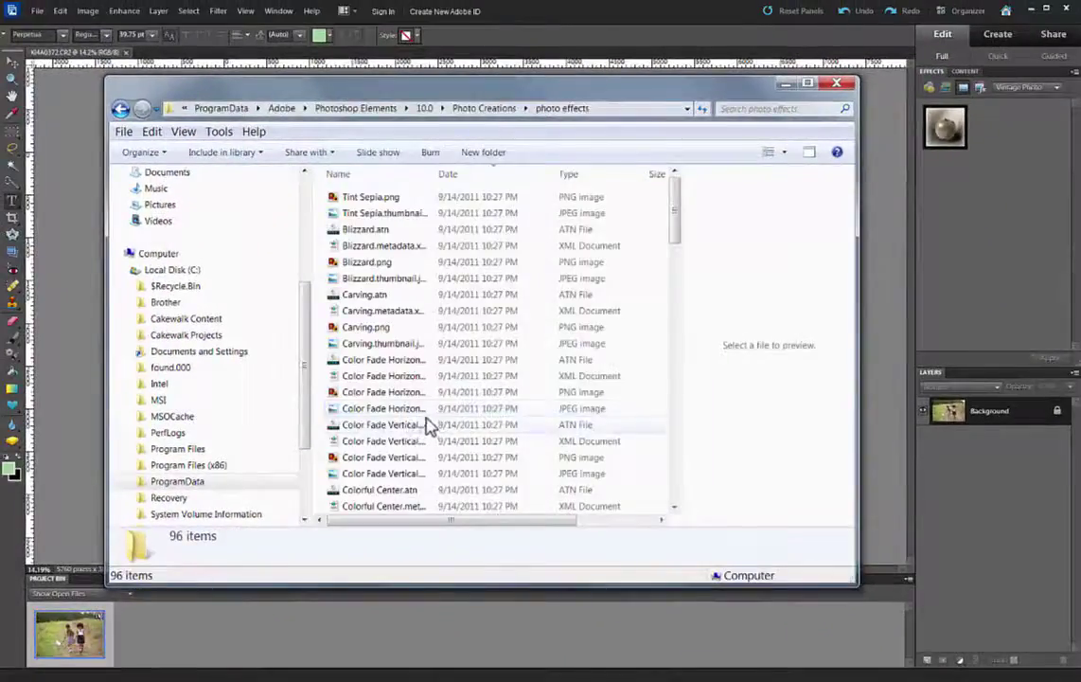
{"action": "left_click", "coordinate": [154, 134]}
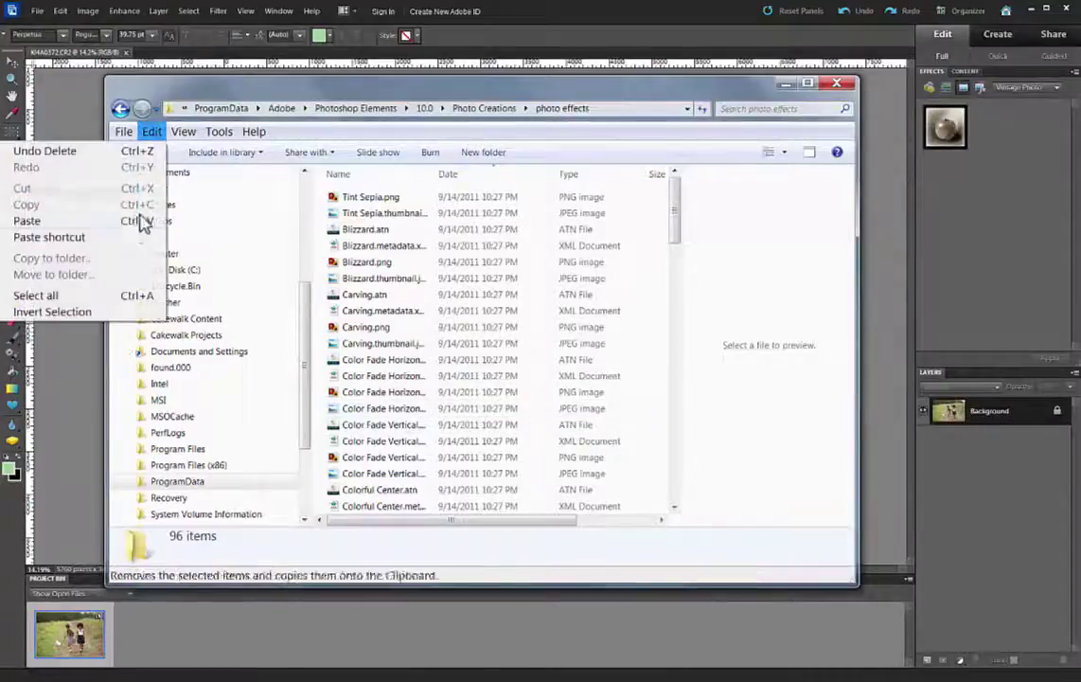
{"action": "left_click", "coordinate": [106, 221]}
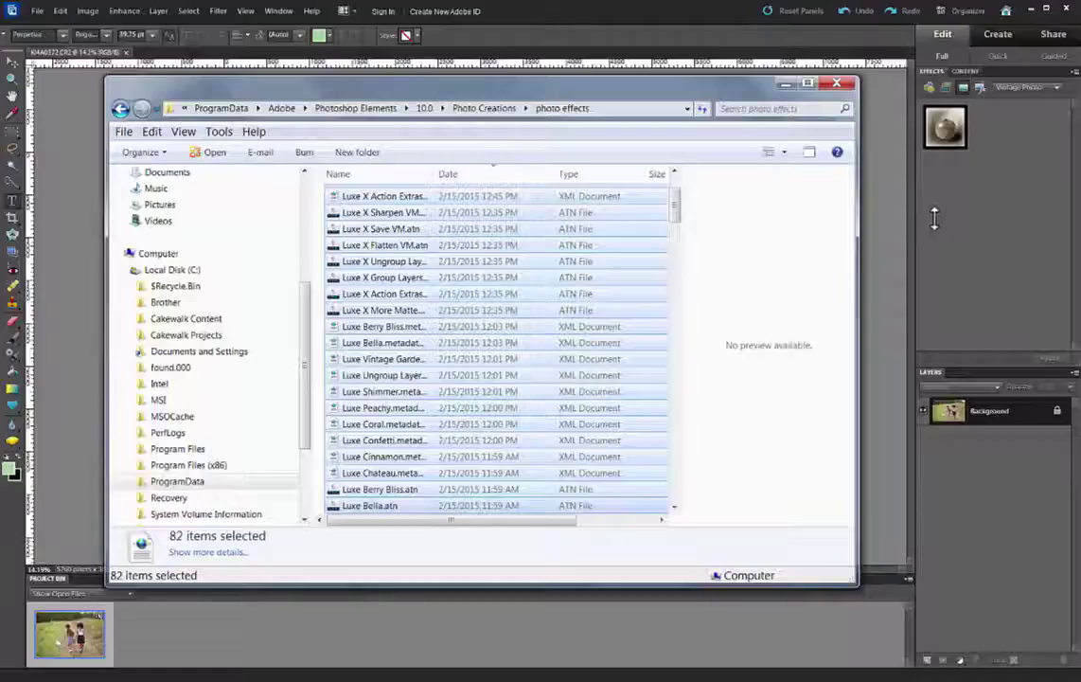
{"action": "left_click", "coordinate": [1066, 9]}
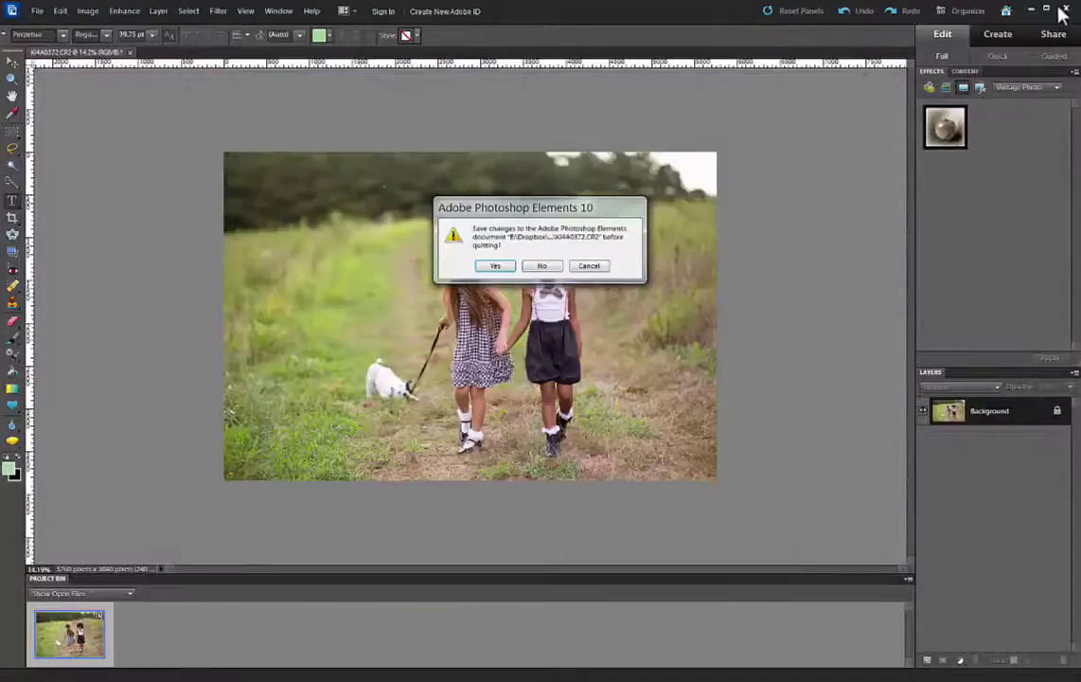
{"action": "left_click", "coordinate": [541, 267]}
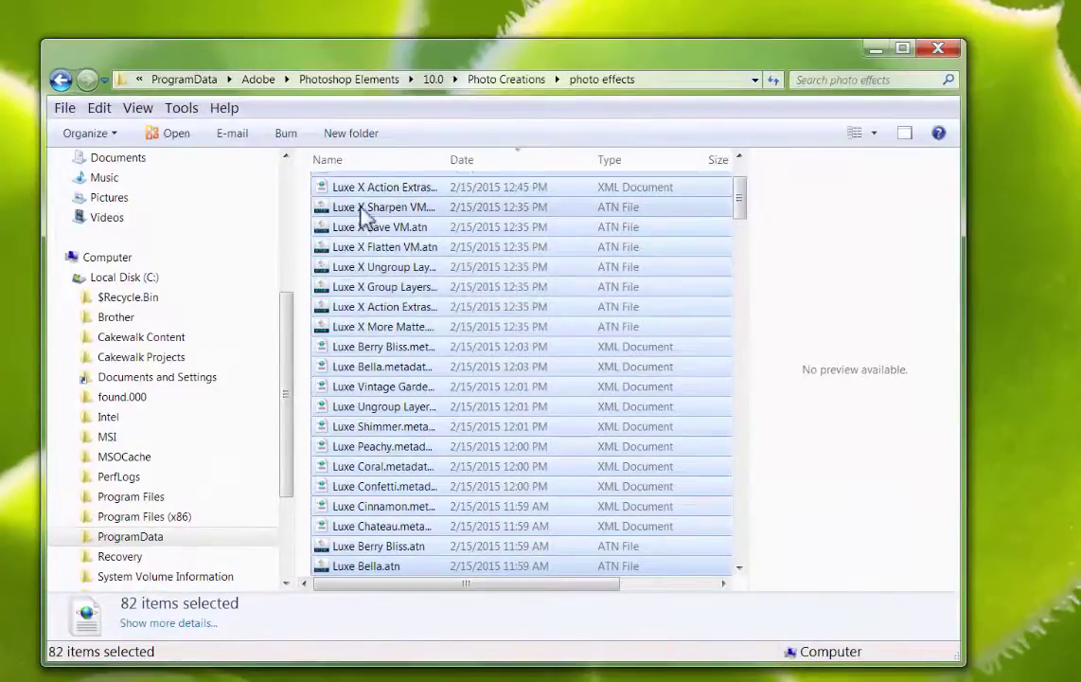
Step: Delete ThumbDatabase.db3 from the 10.0 folder
{"action": "left_click", "coordinate": [433, 79]}
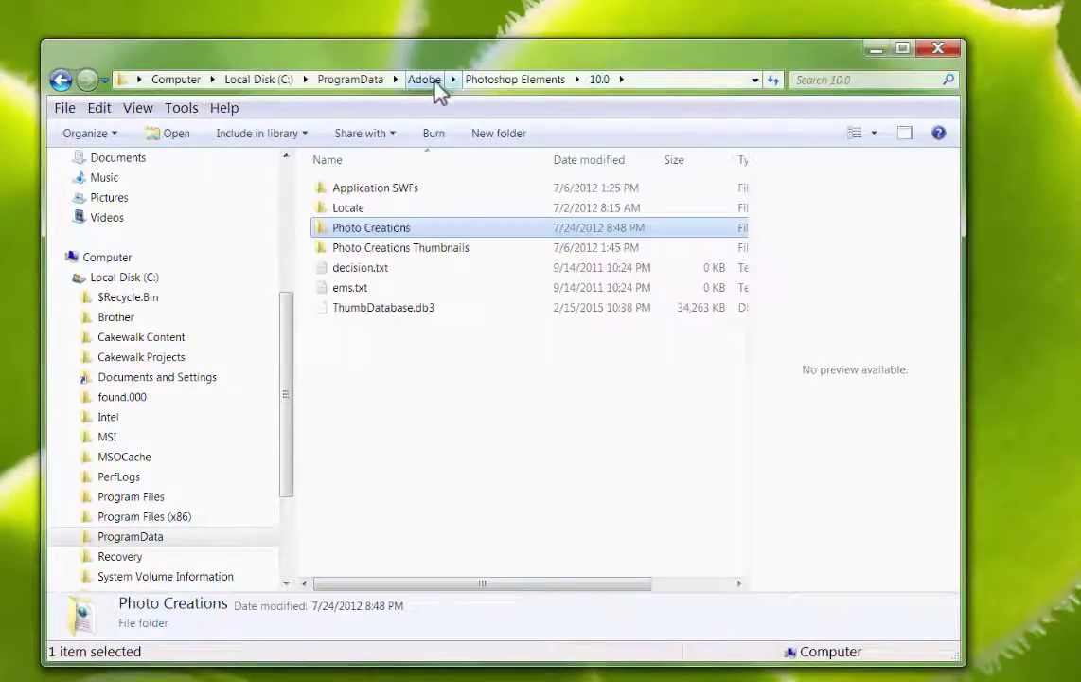
{"action": "left_click", "coordinate": [417, 312]}
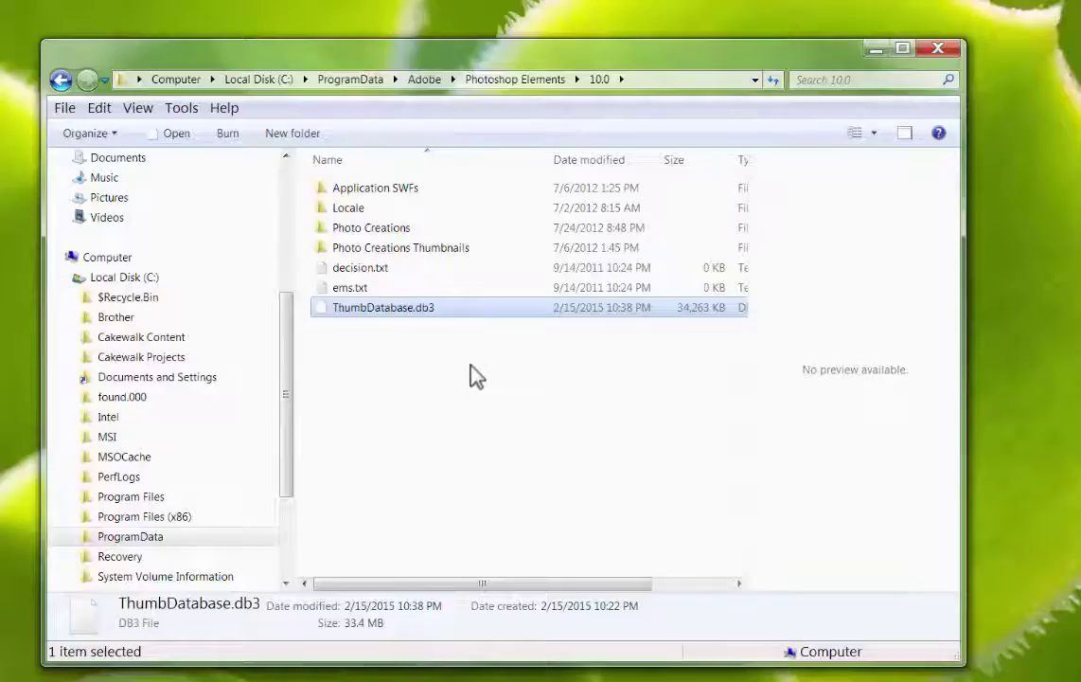
{"action": "key", "text": "Delete"}
{"action": "left_click", "coordinate": [641, 426]}
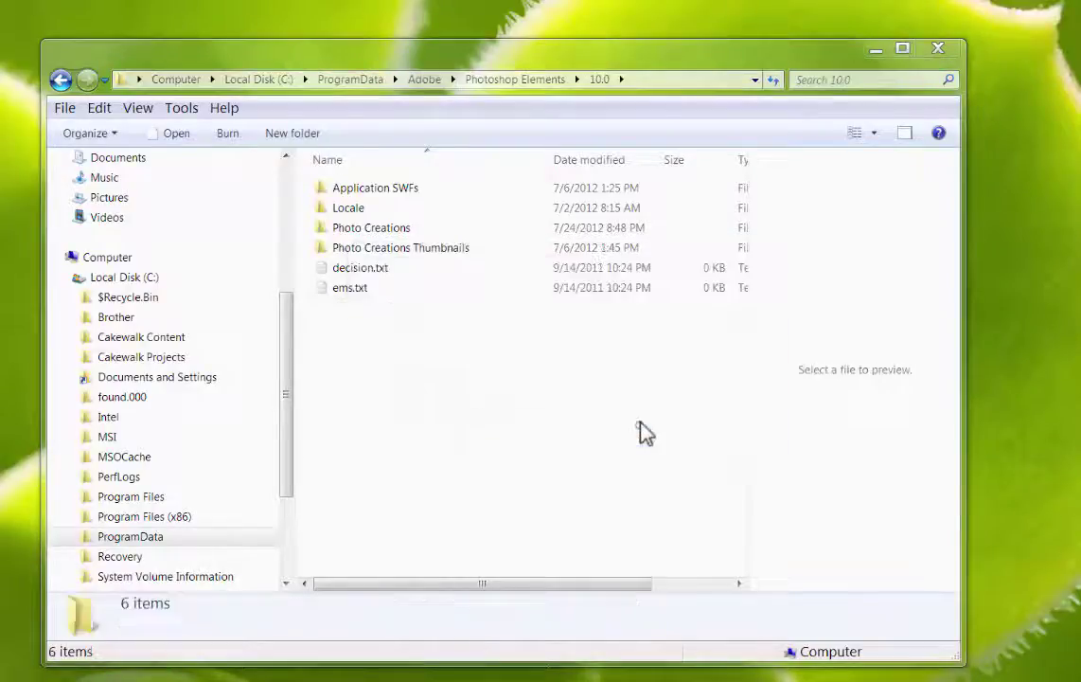
Step: Delete MediaDatabase.db3 from the Locale\en_us folder
{"action": "double_click", "coordinate": [388, 208]}
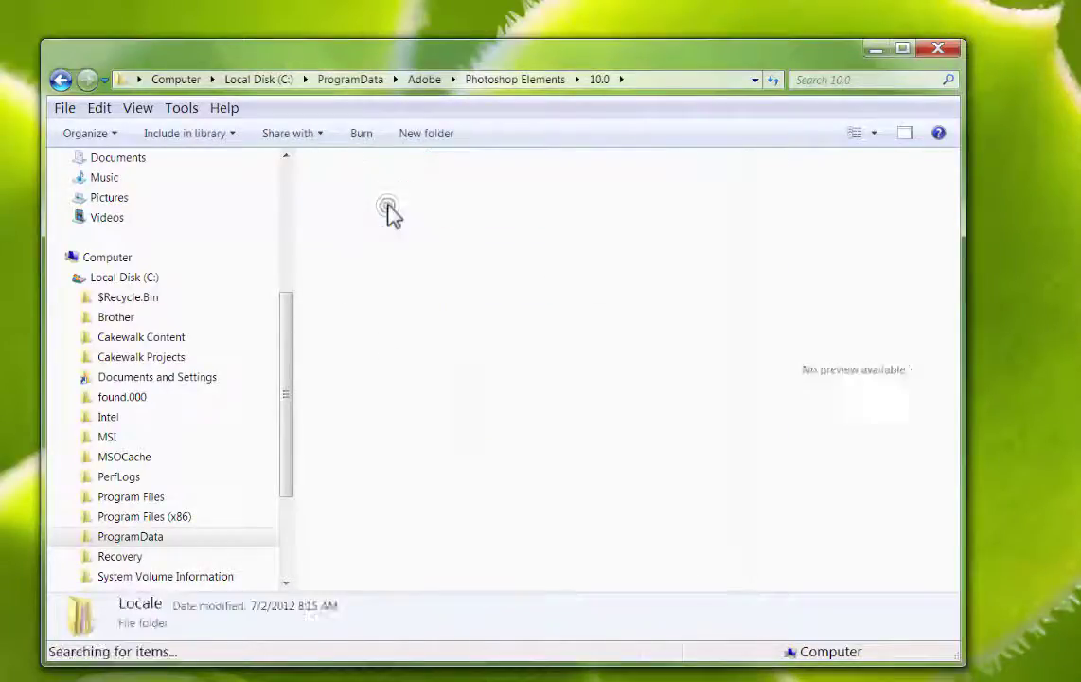
{"action": "double_click", "coordinate": [398, 186]}
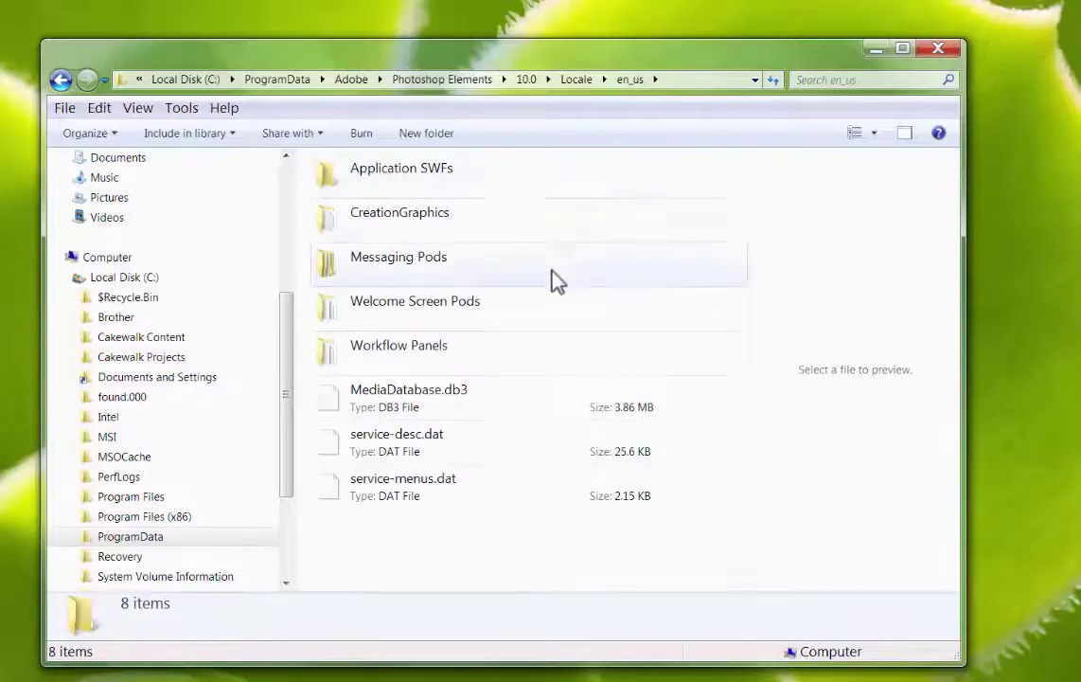
{"action": "left_click", "coordinate": [396, 407]}
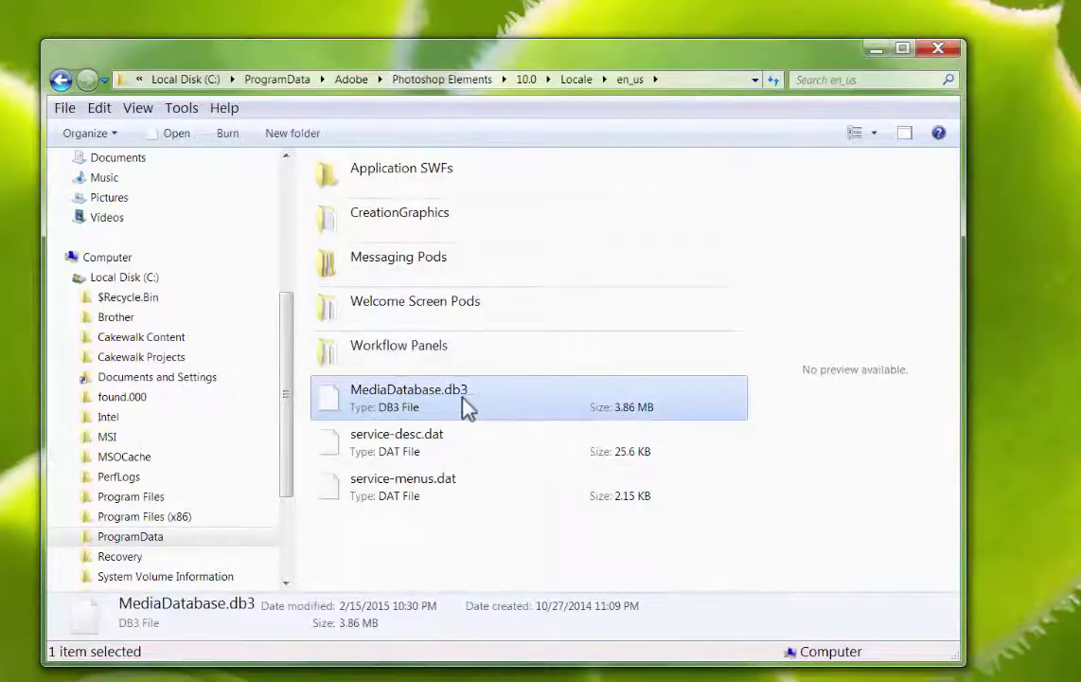
{"action": "key", "text": "Delete"}
{"action": "left_click", "coordinate": [634, 431]}
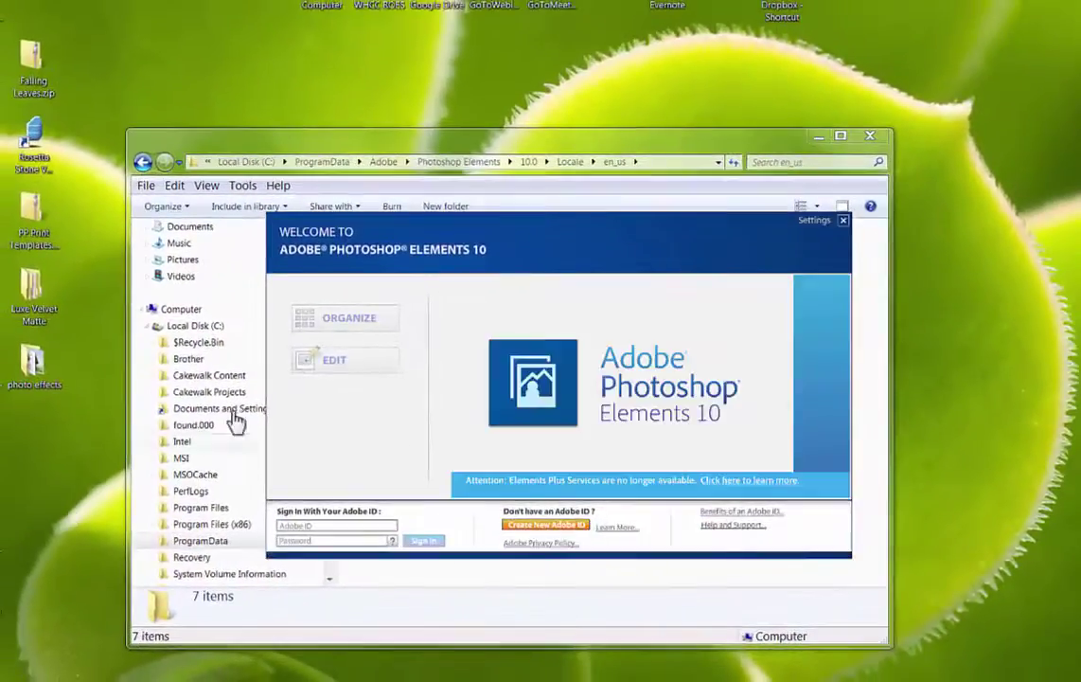
Step: Open the Photoshop Elements 10 Editor from the Welcome screen
{"action": "left_click", "coordinate": [336, 365]}
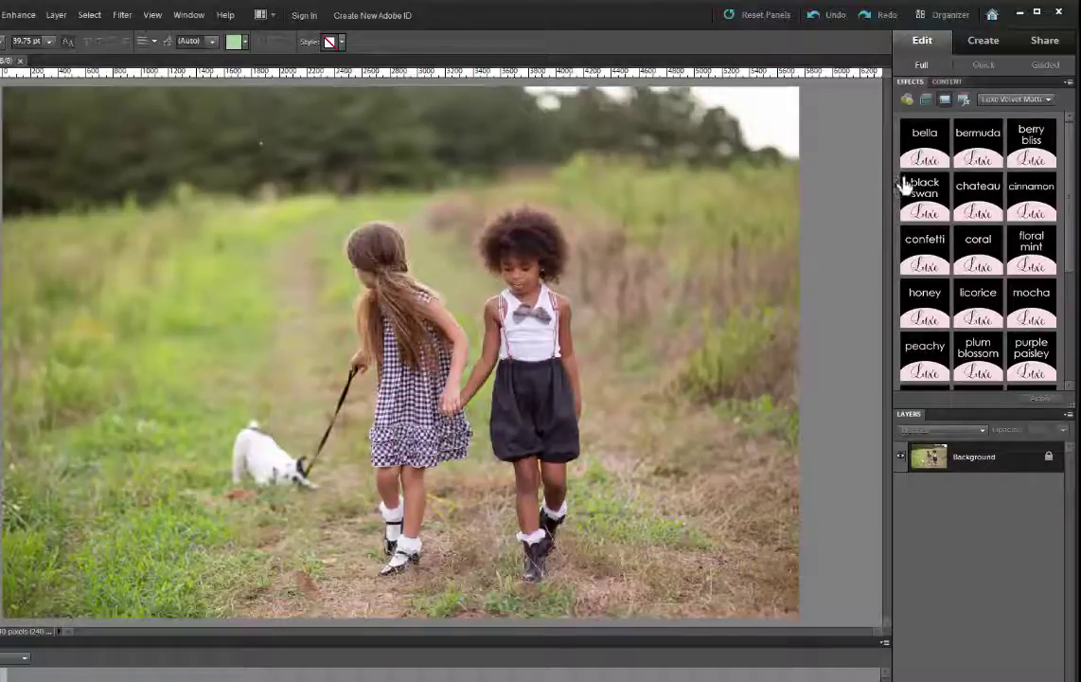
Step: Browse the Filters, Layer Styles, Photo Effects and All effects views
{"action": "left_click", "coordinate": [907, 102]}
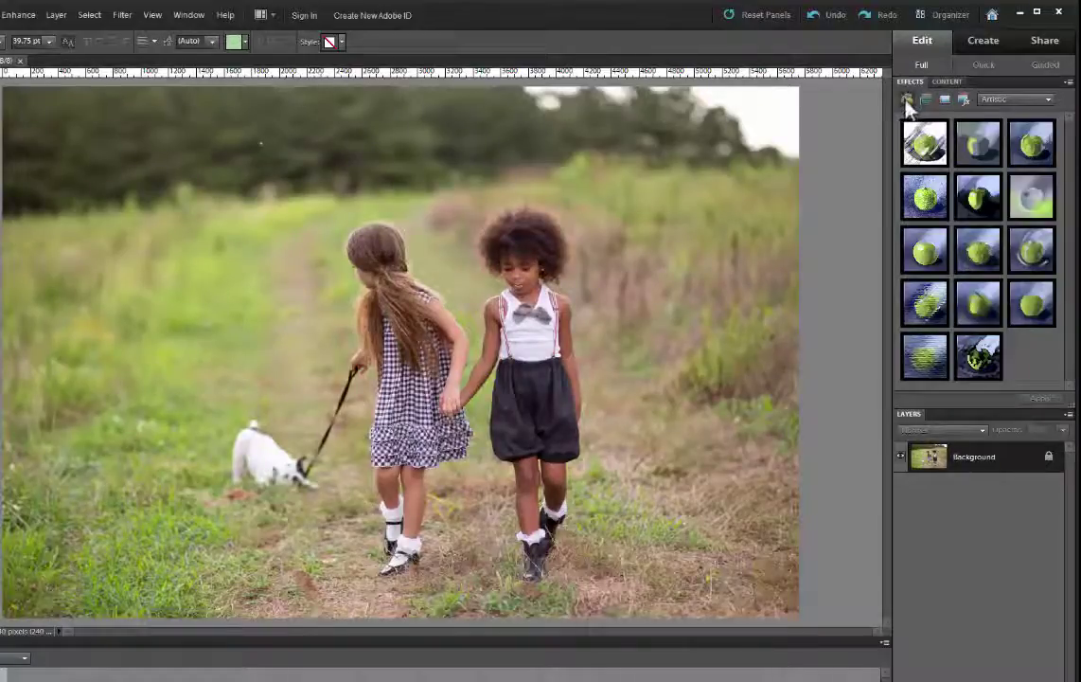
{"action": "left_click", "coordinate": [926, 102]}
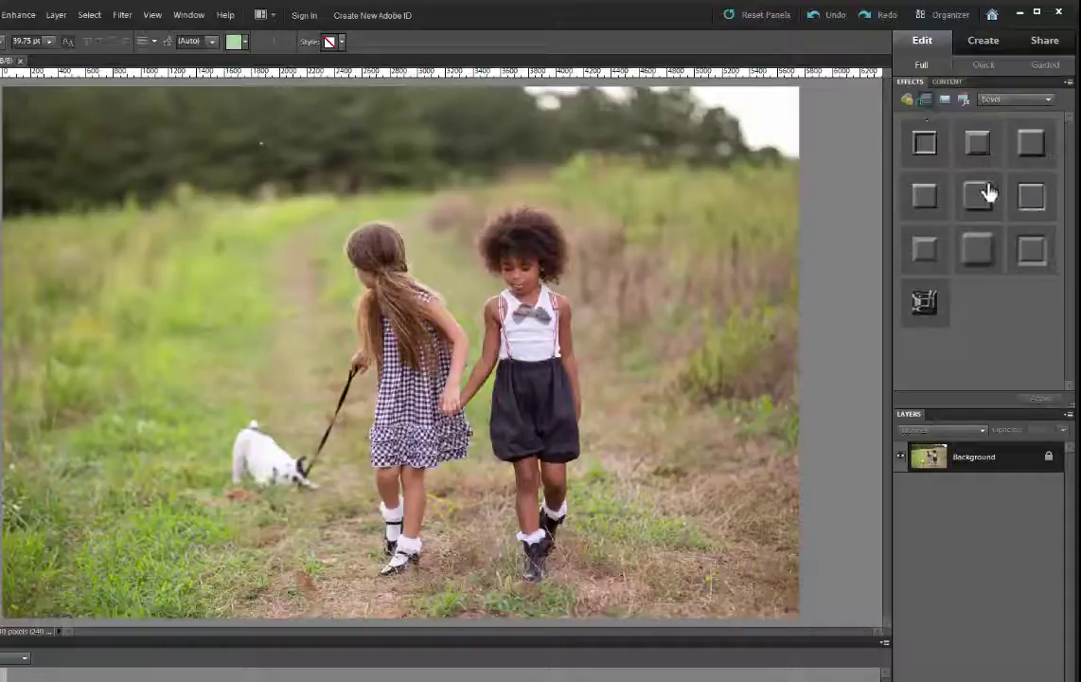
{"action": "left_click", "coordinate": [946, 100]}
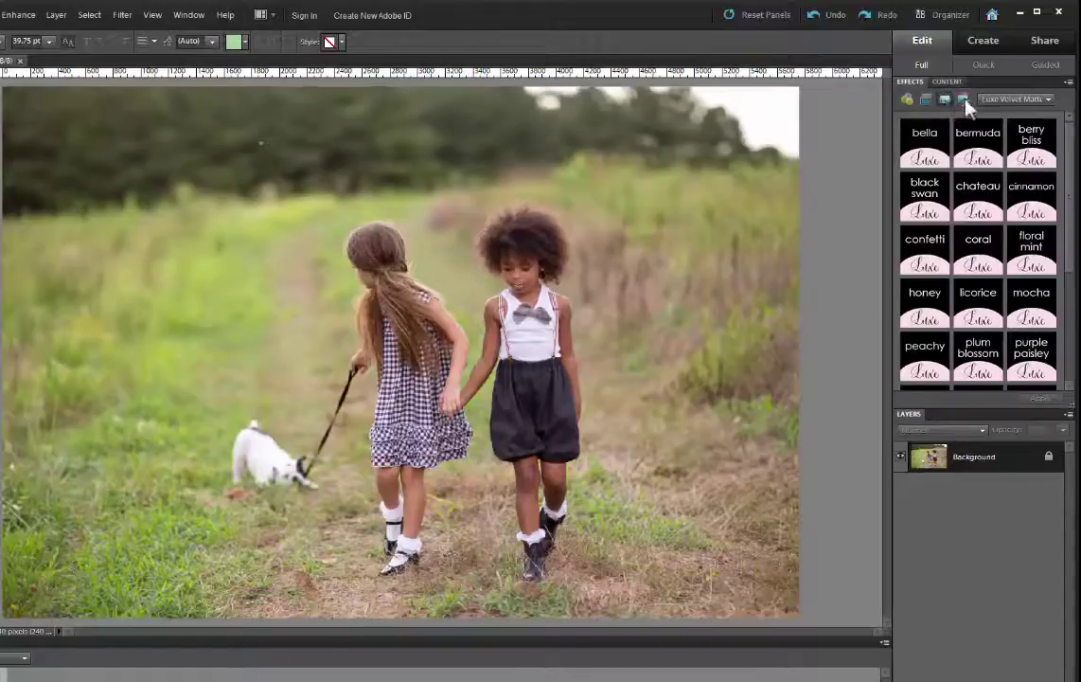
{"action": "left_click", "coordinate": [964, 100]}
{"action": "scroll", "coordinate": [1066, 151], "scroll_direction": "down", "scroll_amount": 5}
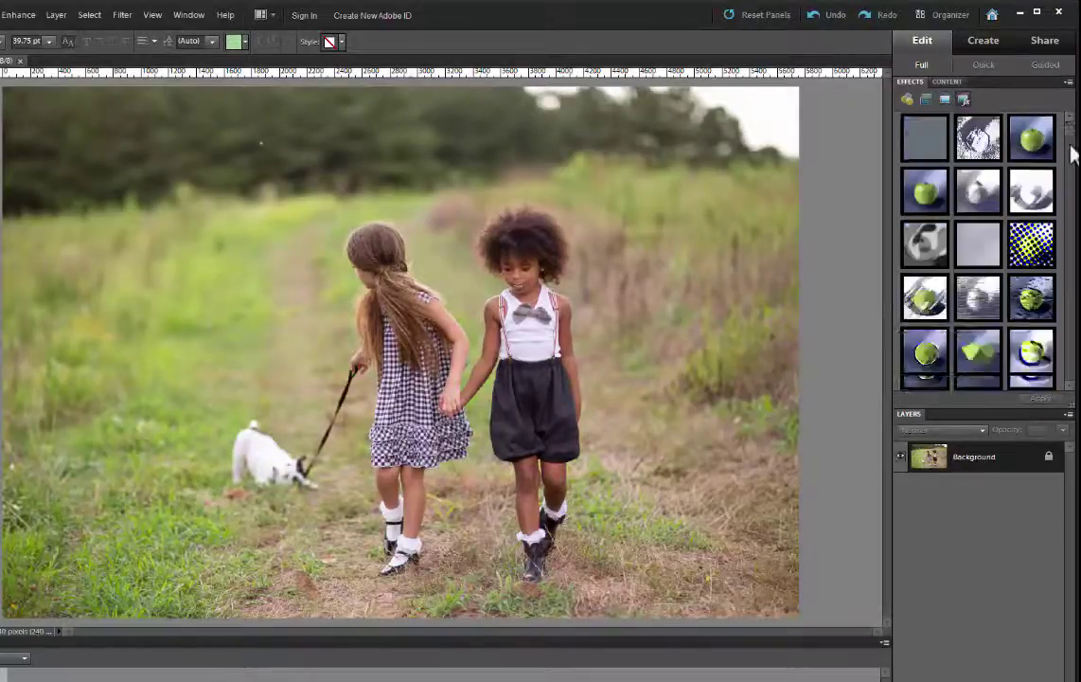
{"action": "scroll", "coordinate": [978, 251], "scroll_direction": "down", "scroll_amount": 15}
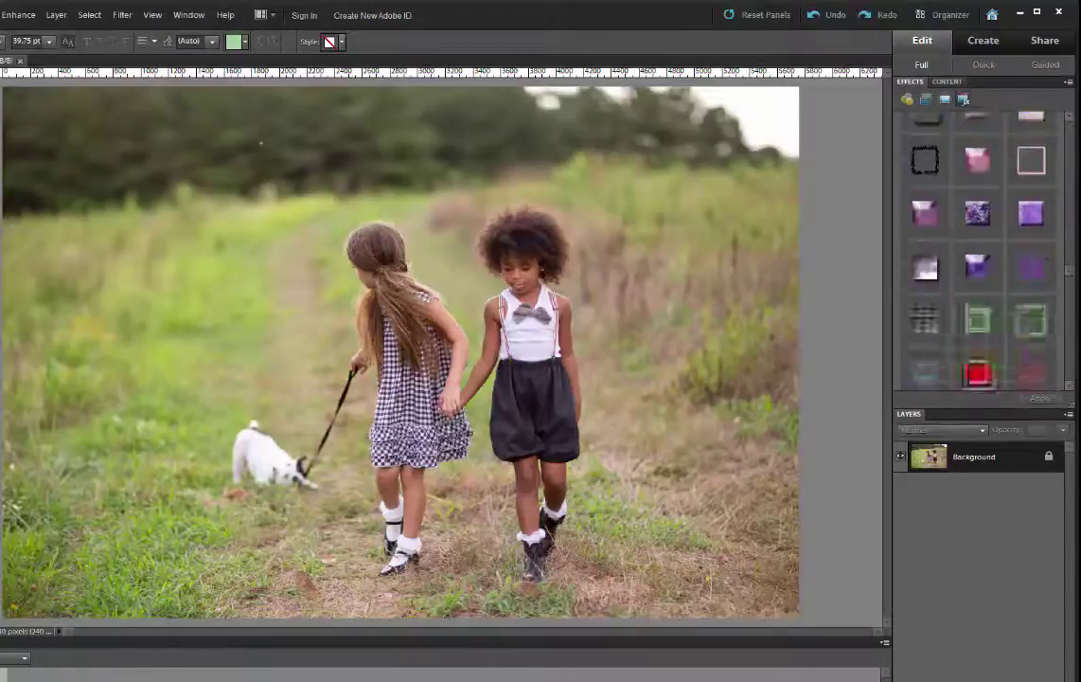
{"action": "scroll", "coordinate": [1023, 199], "scroll_direction": "down", "scroll_amount": 10}
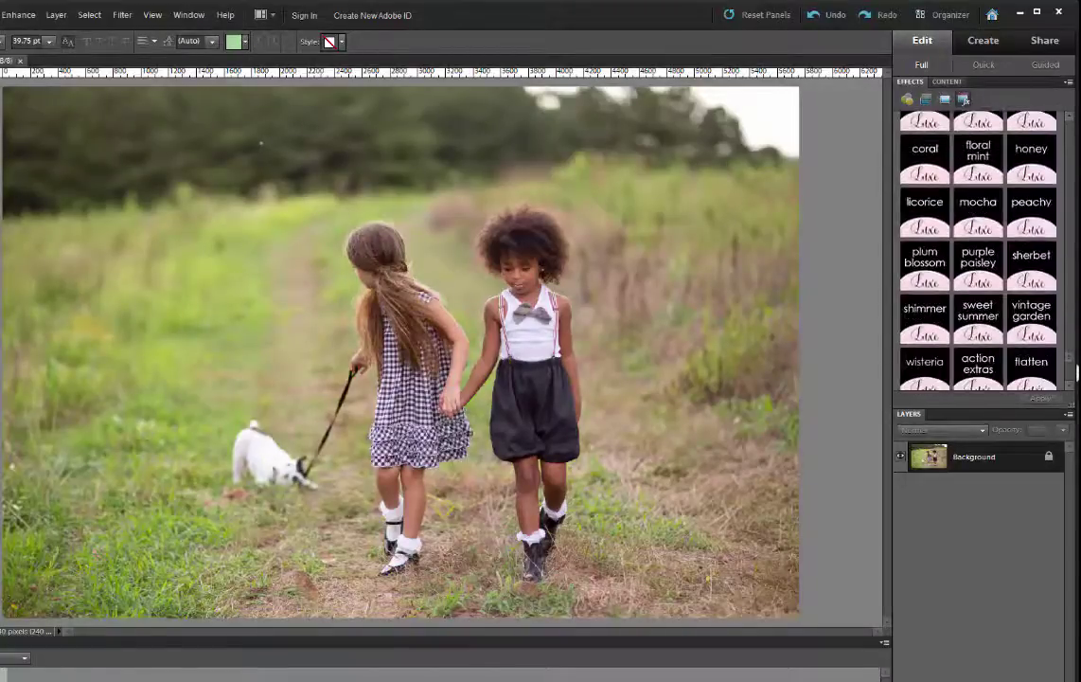
{"action": "left_click", "coordinate": [945, 101]}
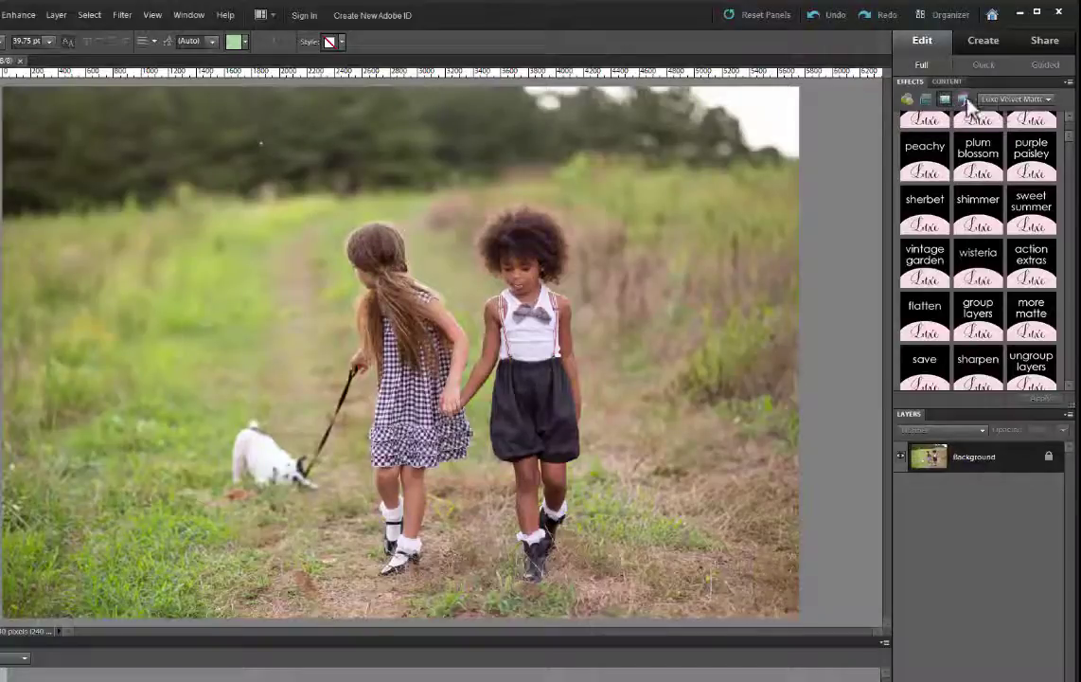
Step: Try the Faded Photo and Old Photo categories, then settle on Luxe Velvet Matte
{"action": "left_click", "coordinate": [1014, 102]}
{"action": "left_click", "coordinate": [1014, 120]}
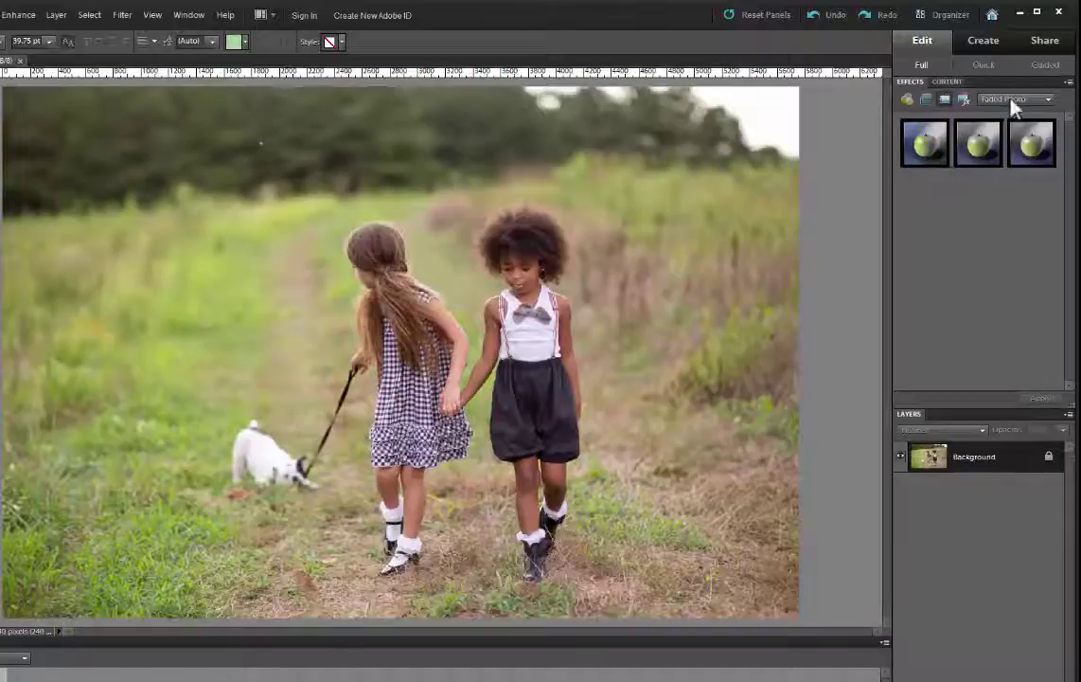
{"action": "left_click", "coordinate": [1011, 101]}
{"action": "left_click", "coordinate": [1019, 180]}
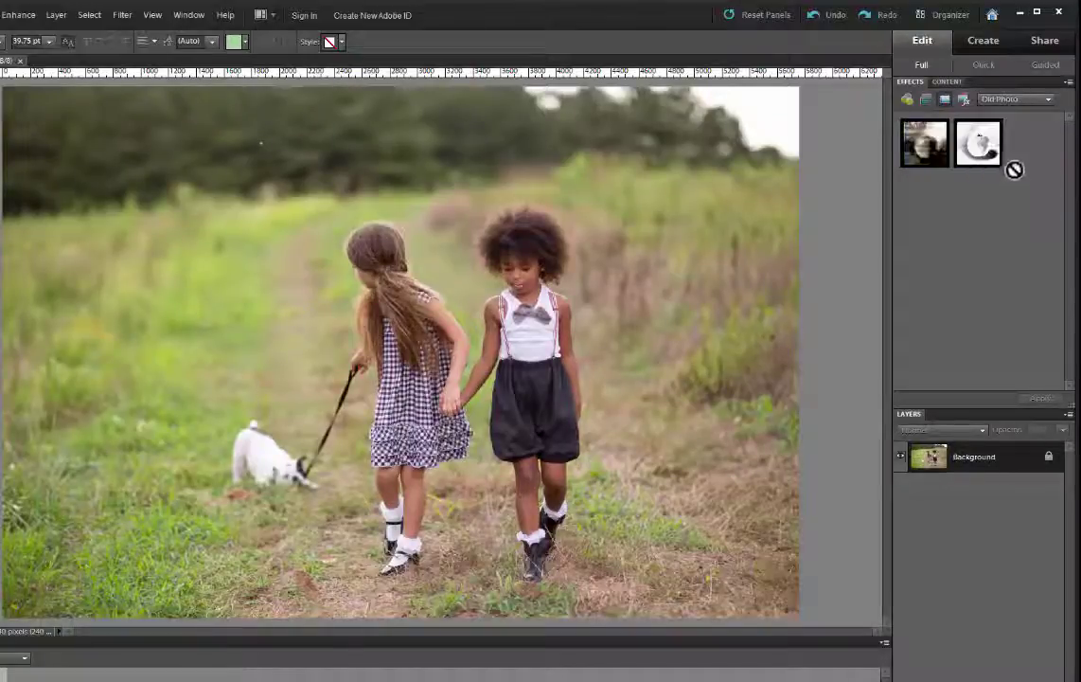
{"action": "left_click", "coordinate": [1009, 102]}
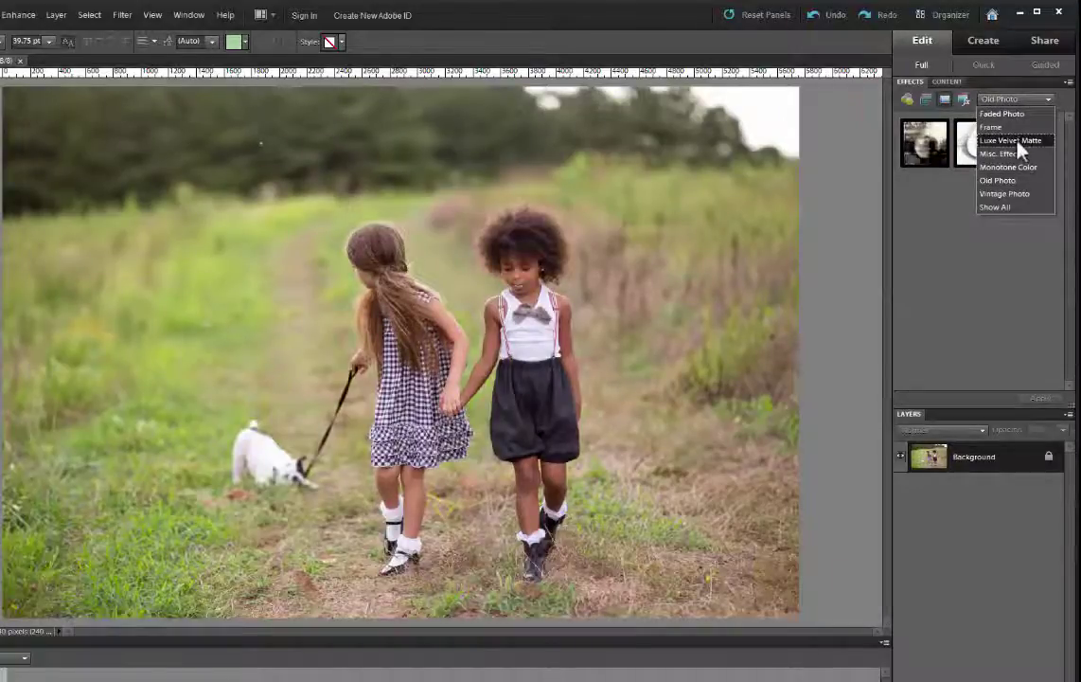
{"action": "left_click", "coordinate": [1011, 141]}
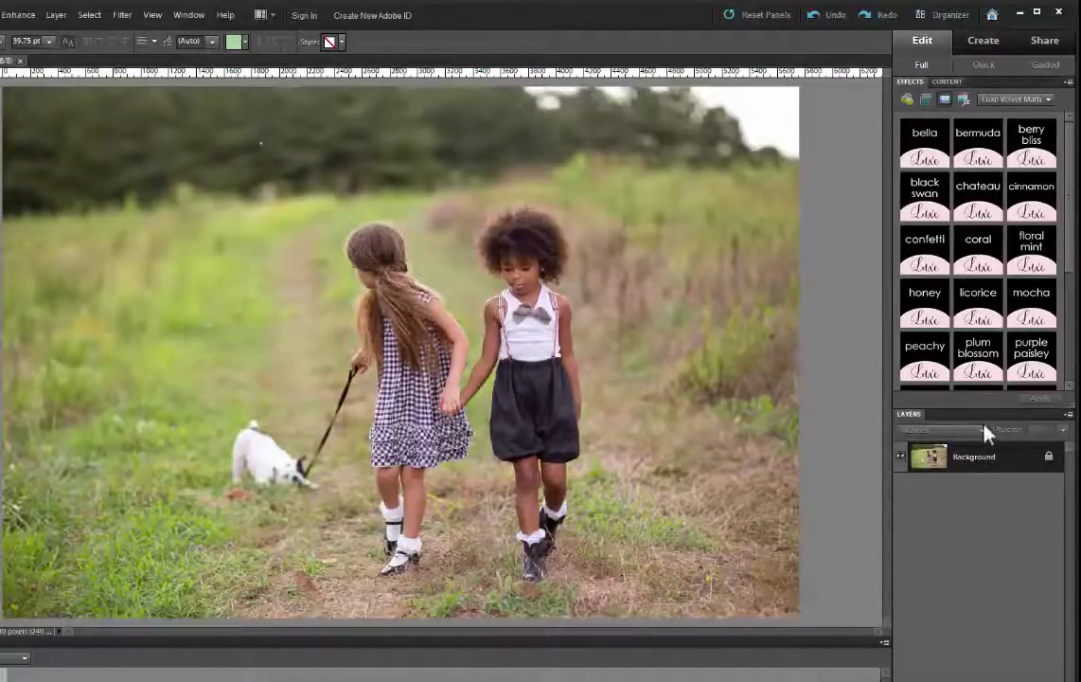
{"action": "left_click_drag", "start_coordinate": [1073, 246], "coordinate": [1072, 358]}
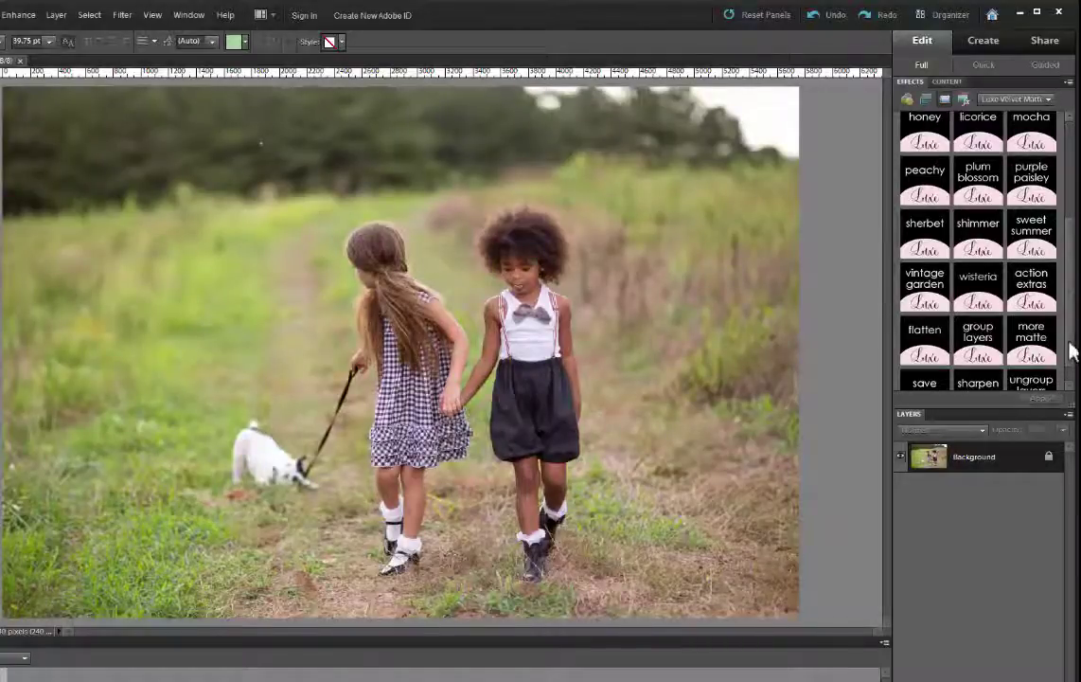
{"action": "scroll", "coordinate": [985, 247], "scroll_direction": "up", "scroll_amount": 3}
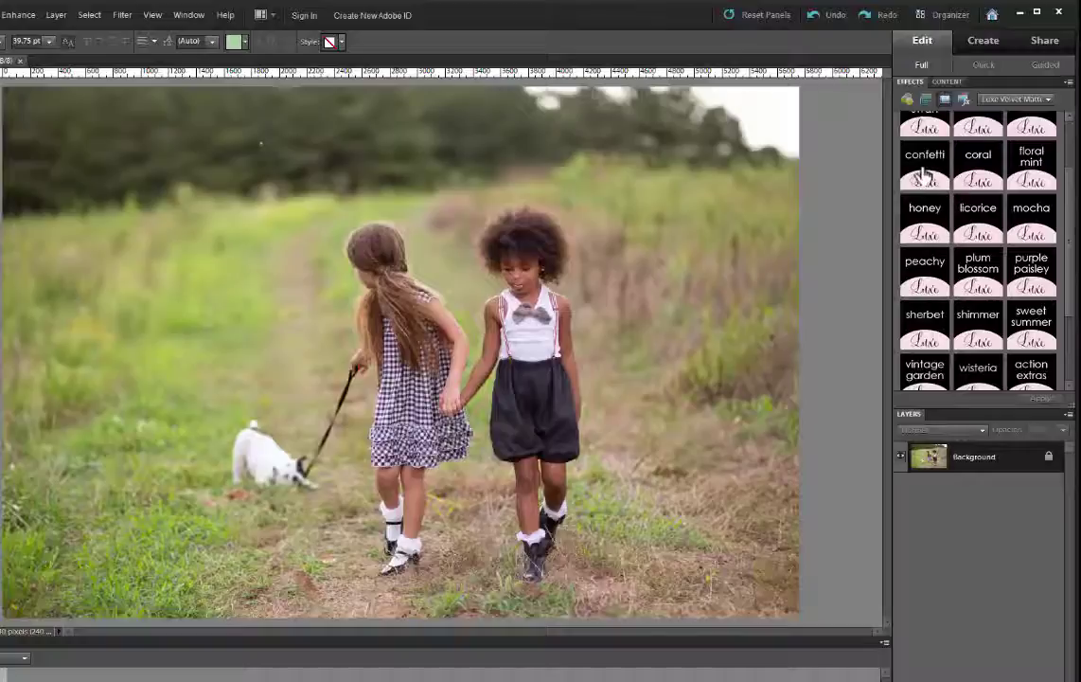
{"action": "double_click", "coordinate": [976, 219]}
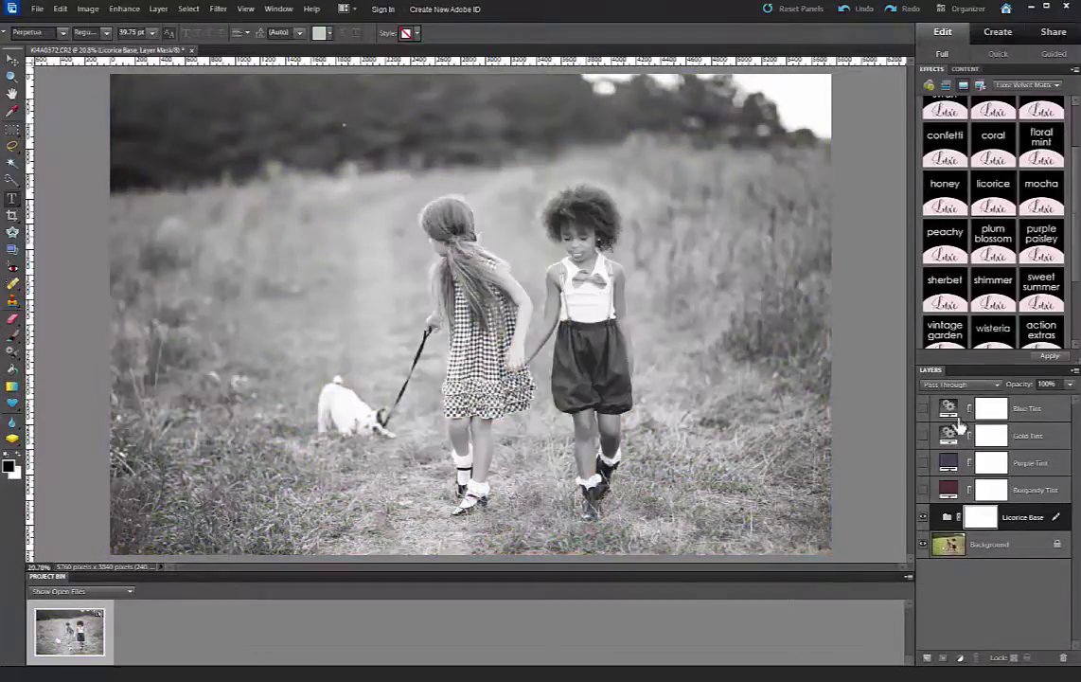
{"action": "left_click", "coordinate": [923, 490]}
{"action": "left_click", "coordinate": [923, 491]}
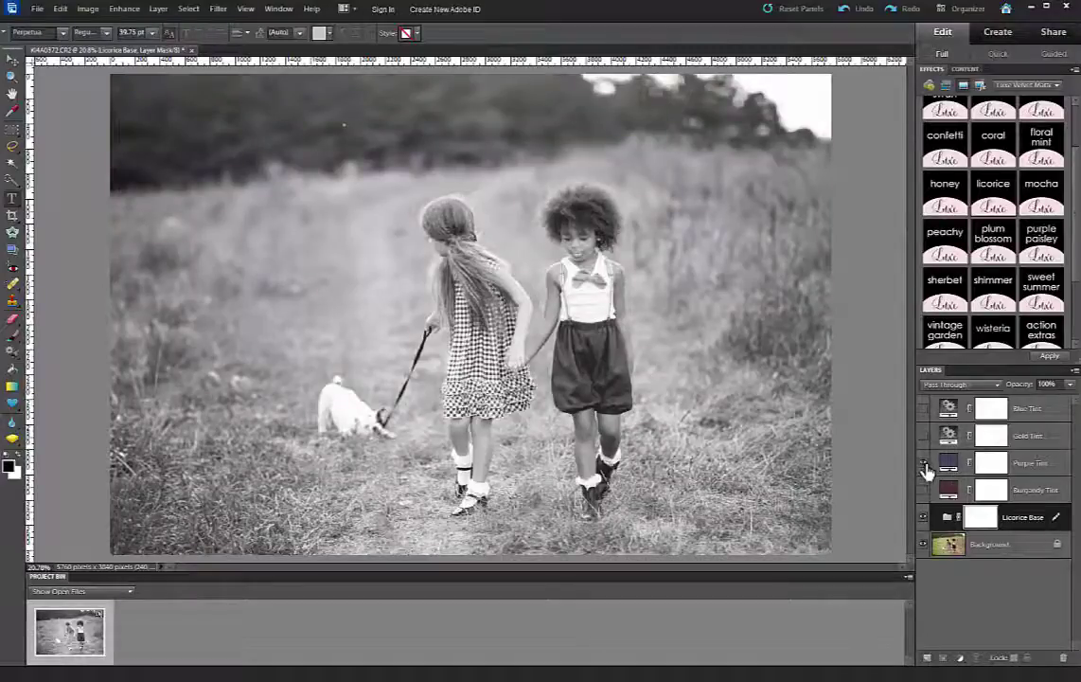
{"action": "left_click", "coordinate": [1038, 415], "text": "shift"}
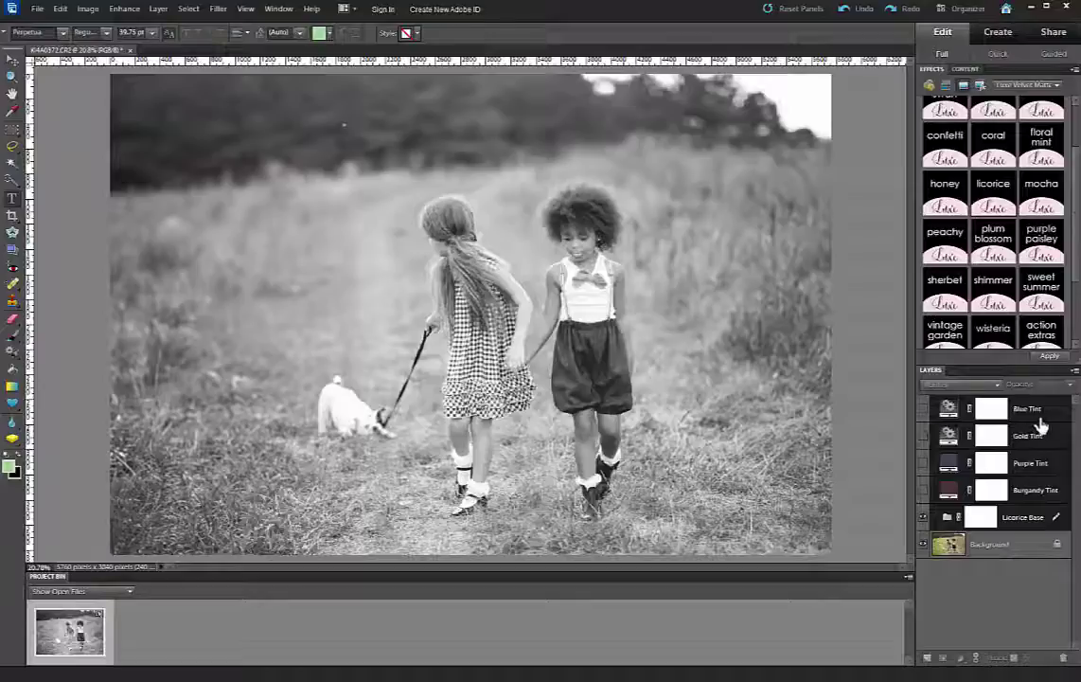
{"action": "left_click_drag", "start_coordinate": [927, 410], "coordinate": [923, 490]}
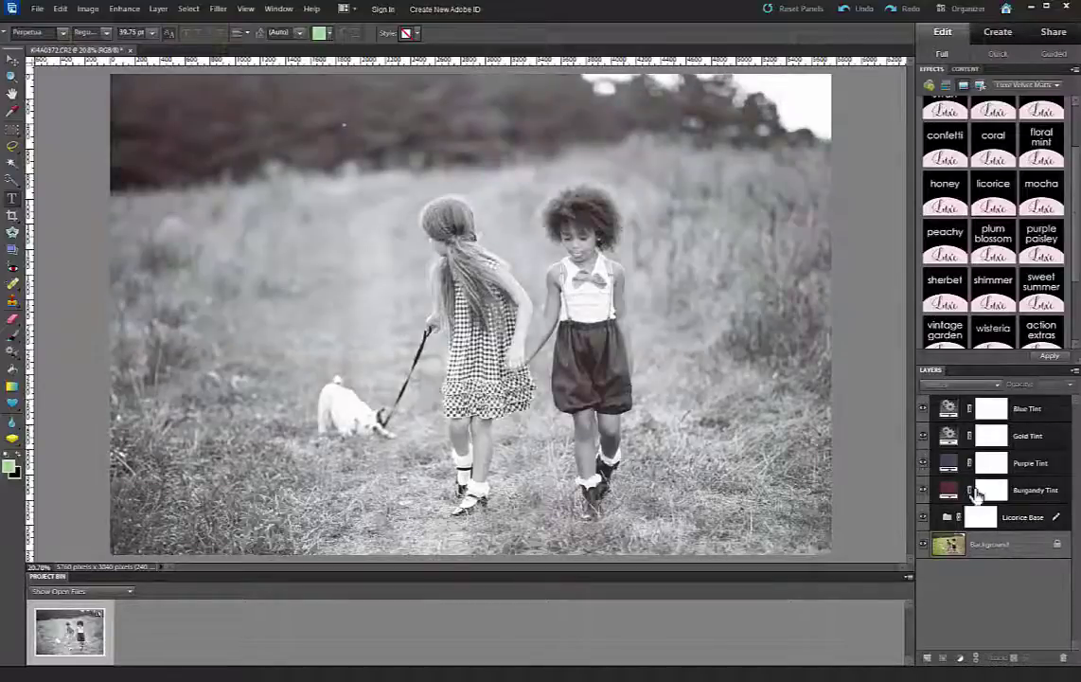
{"action": "left_click", "coordinate": [1064, 657]}
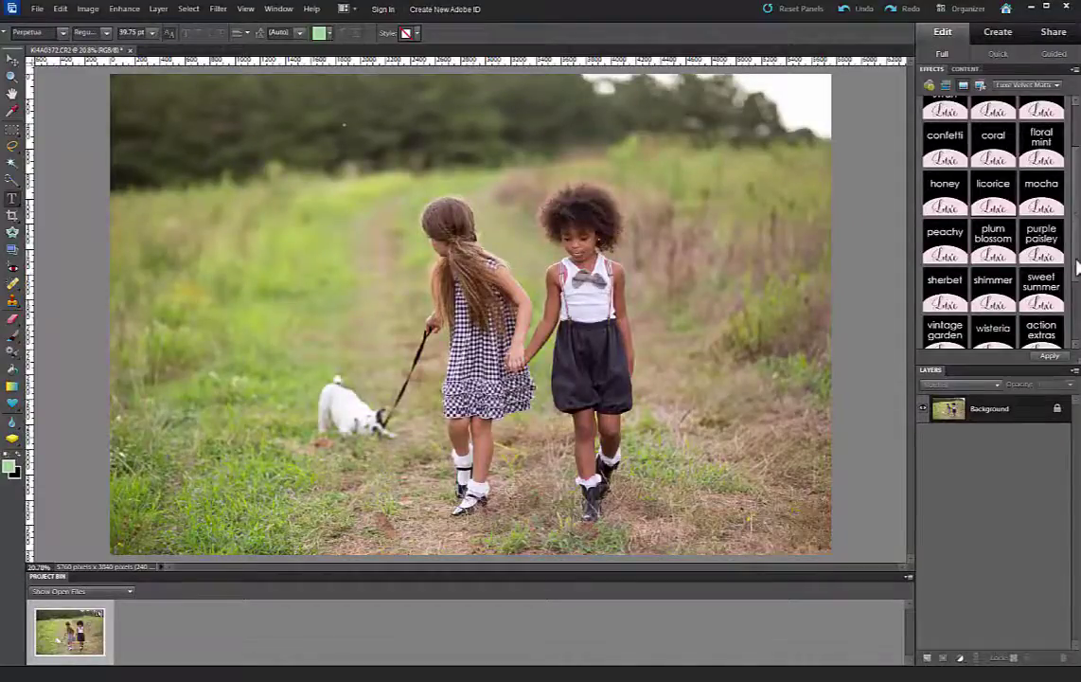
Step: Try the bermuda effect, then apply the hazy Gray Haze/Matte/BW Light/BW matte action
{"action": "scroll", "coordinate": [1046, 219], "scroll_direction": "up", "scroll_amount": 2}
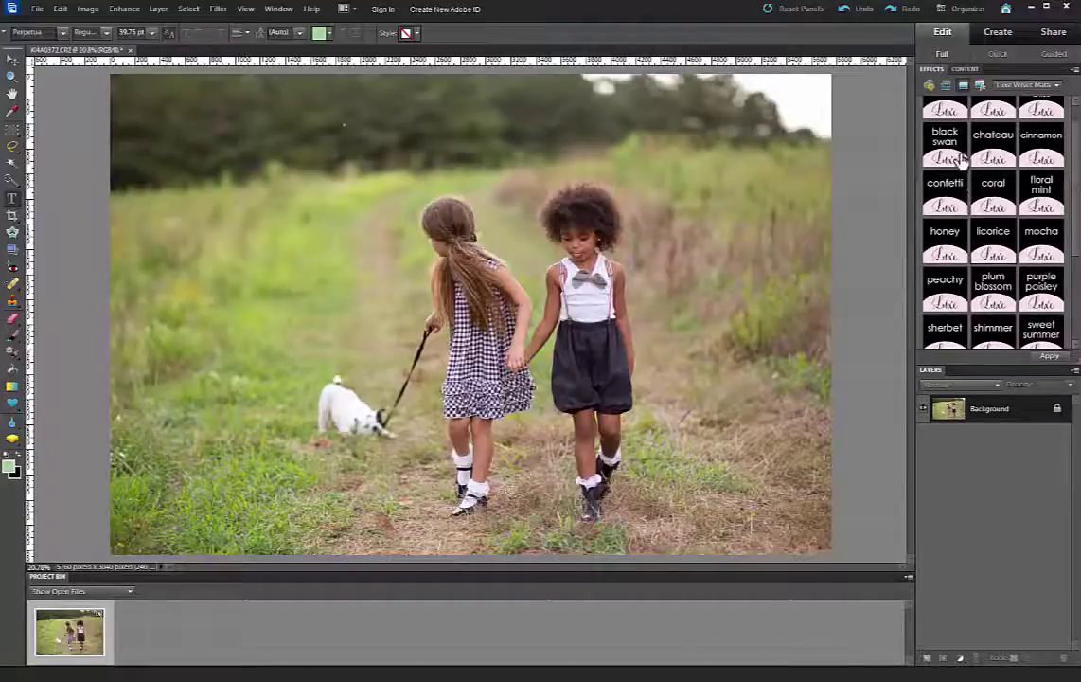
{"action": "scroll", "coordinate": [1078, 176], "scroll_direction": "up", "scroll_amount": 2}
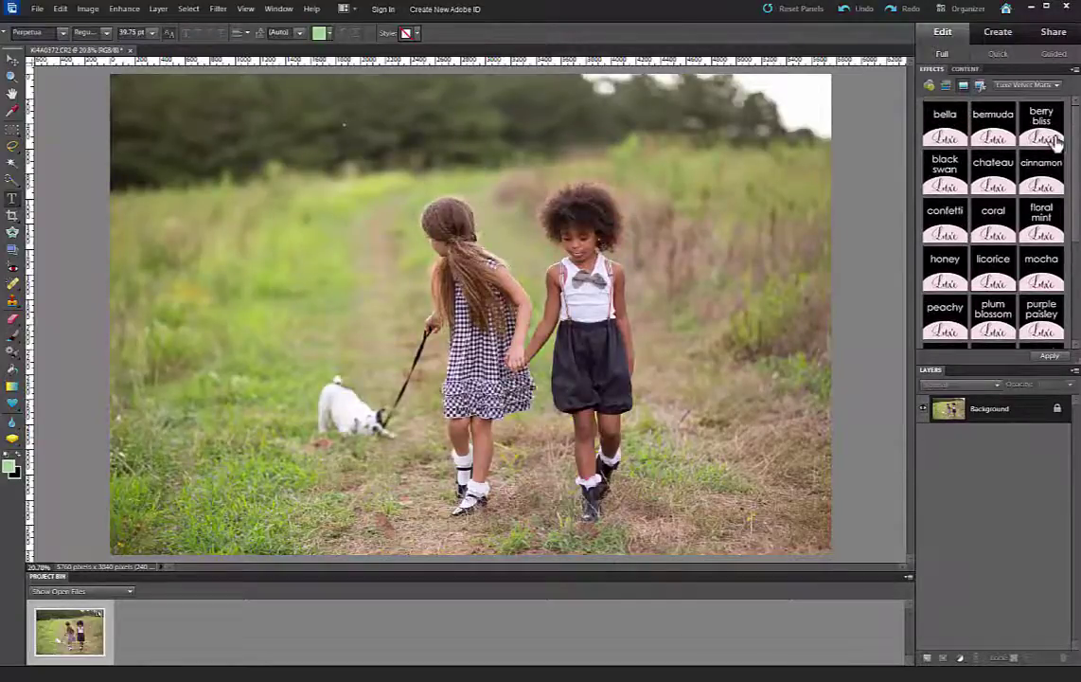
{"action": "double_click", "coordinate": [994, 135]}
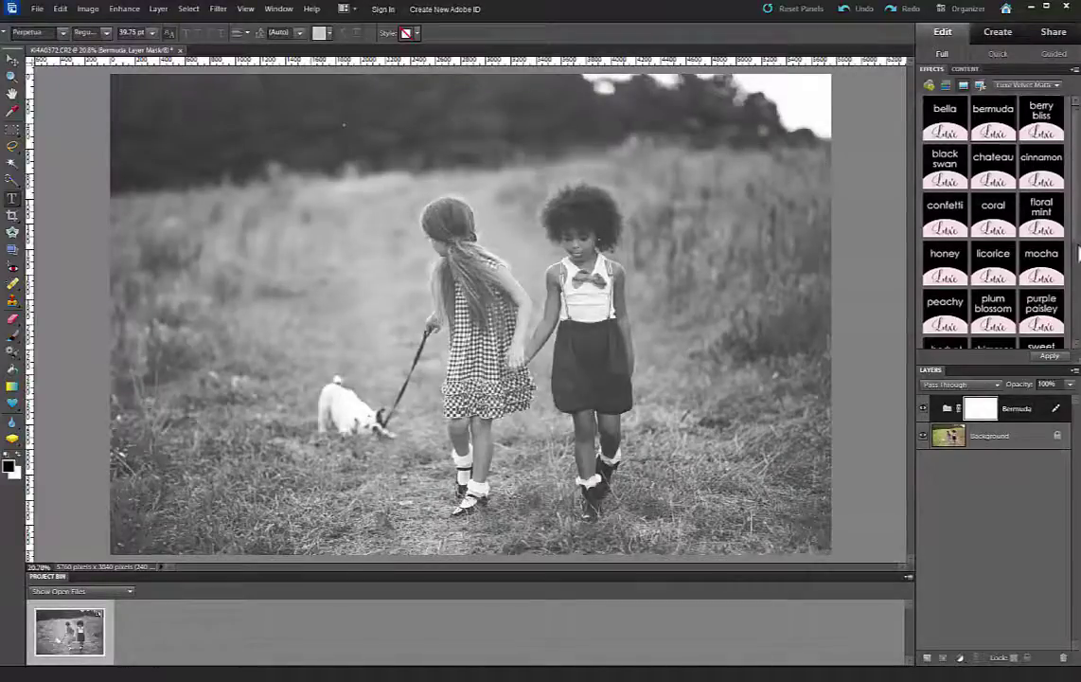
{"action": "left_click_drag", "start_coordinate": [1077, 239], "coordinate": [1079, 333]}
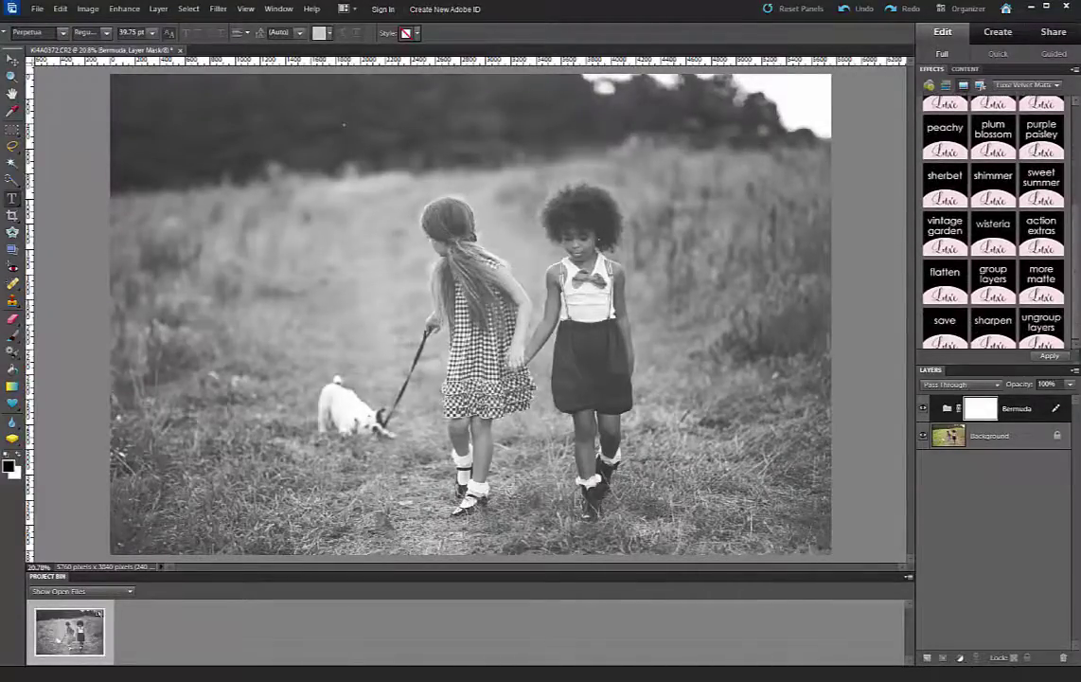
{"action": "double_click", "coordinate": [935, 303]}
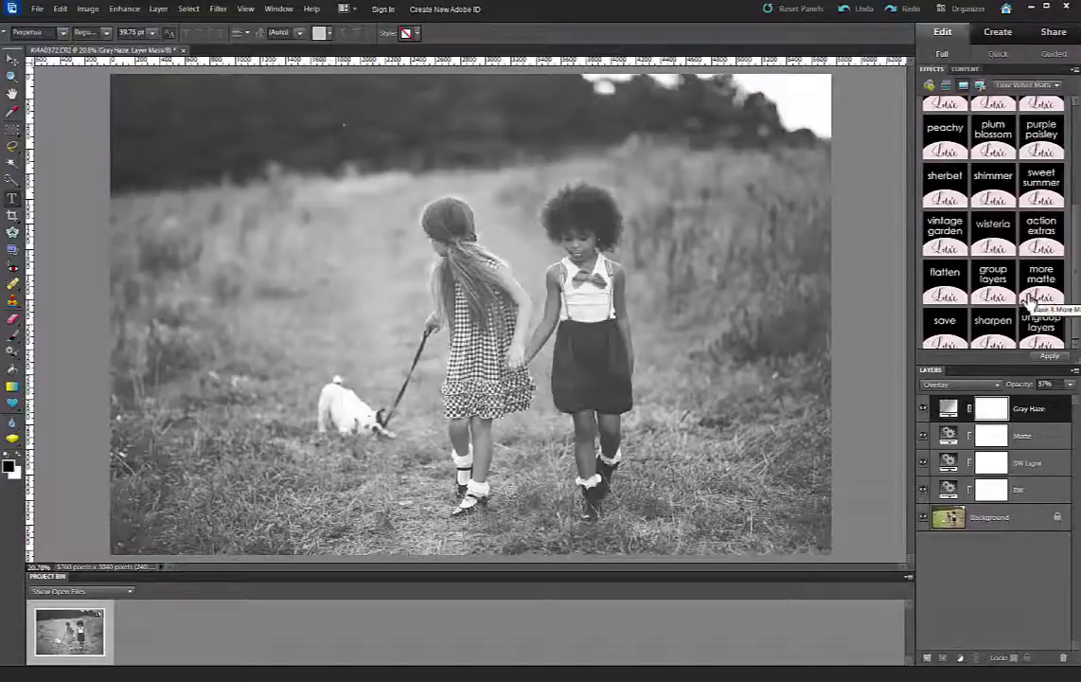
Step: Apply action extras, then select the Vignette layer and review the added layers
{"action": "double_click", "coordinate": [1044, 235]}
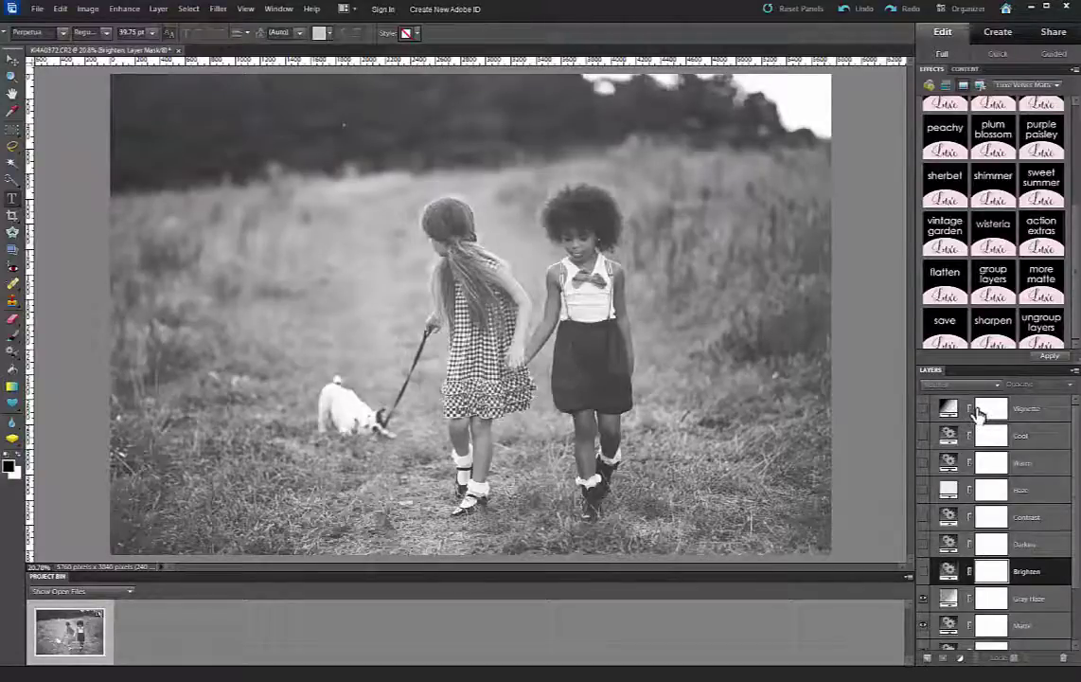
{"action": "left_click", "coordinate": [1053, 413]}
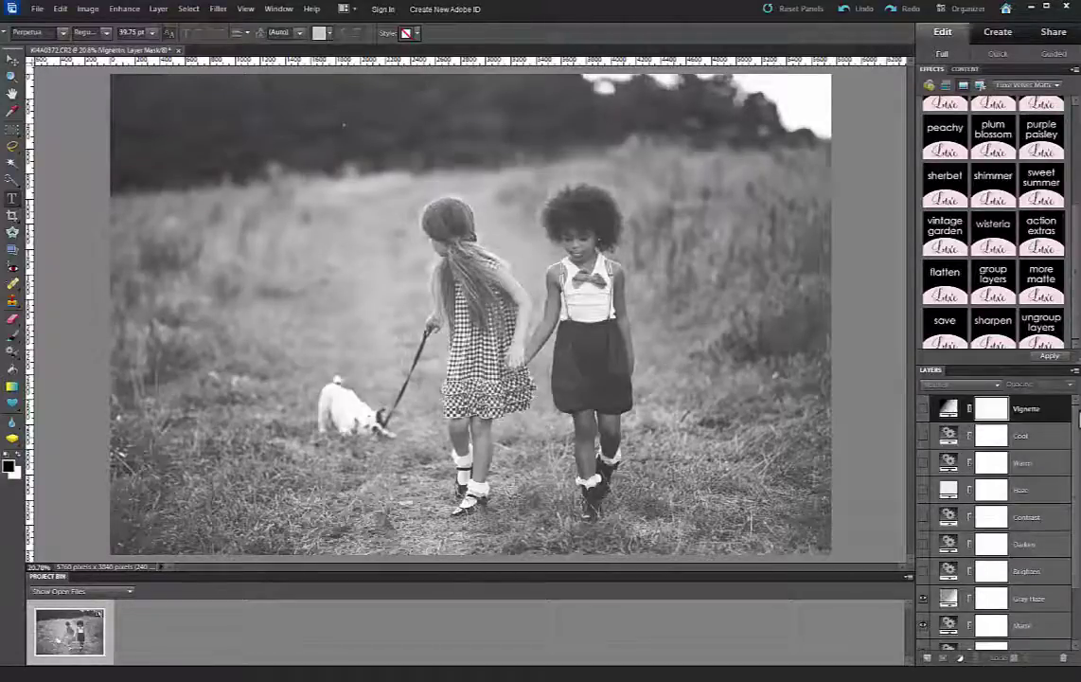
{"action": "scroll", "coordinate": [1076, 431], "scroll_direction": "down", "scroll_amount": 3}
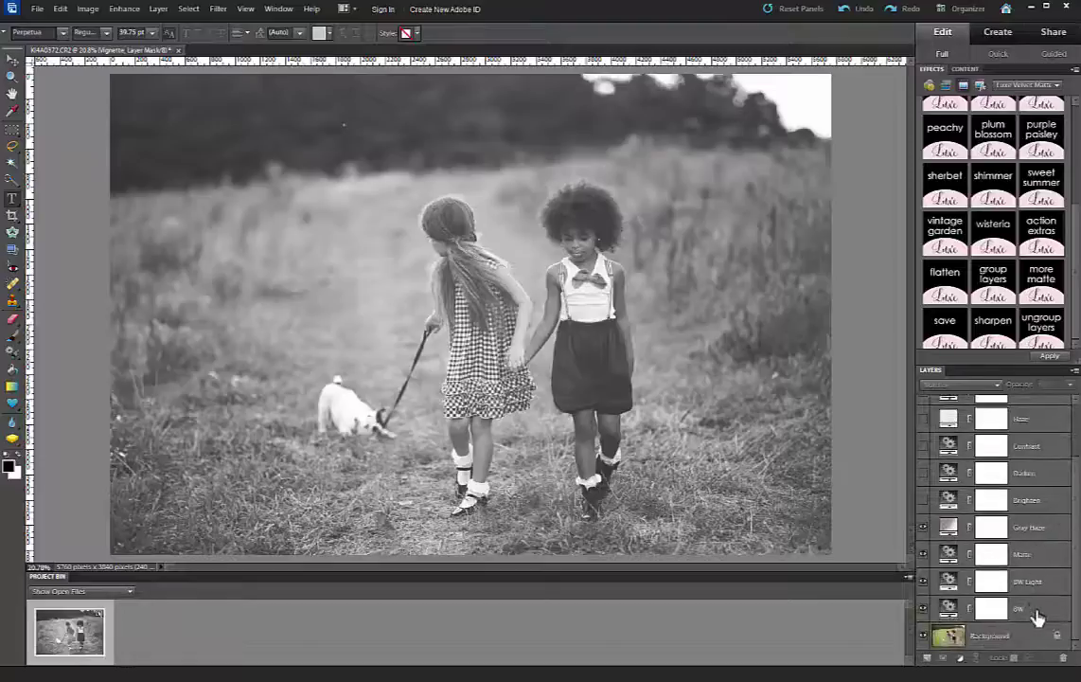
Step: Delete every added effect layer, leaving only the Background in full colour
{"action": "left_click", "coordinate": [1061, 657]}
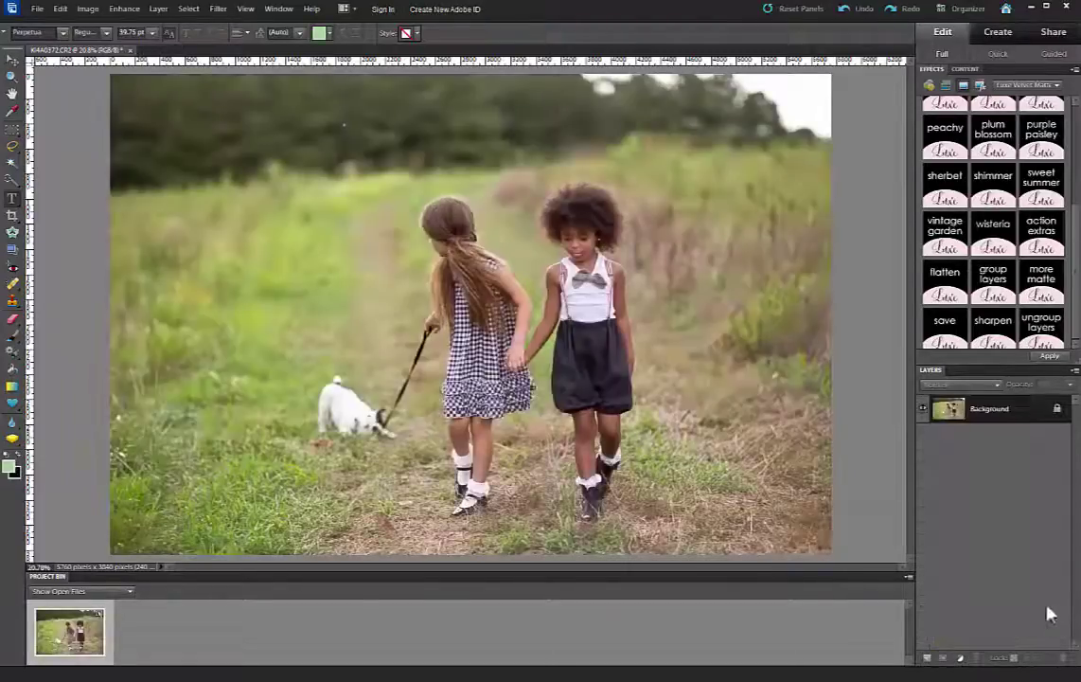